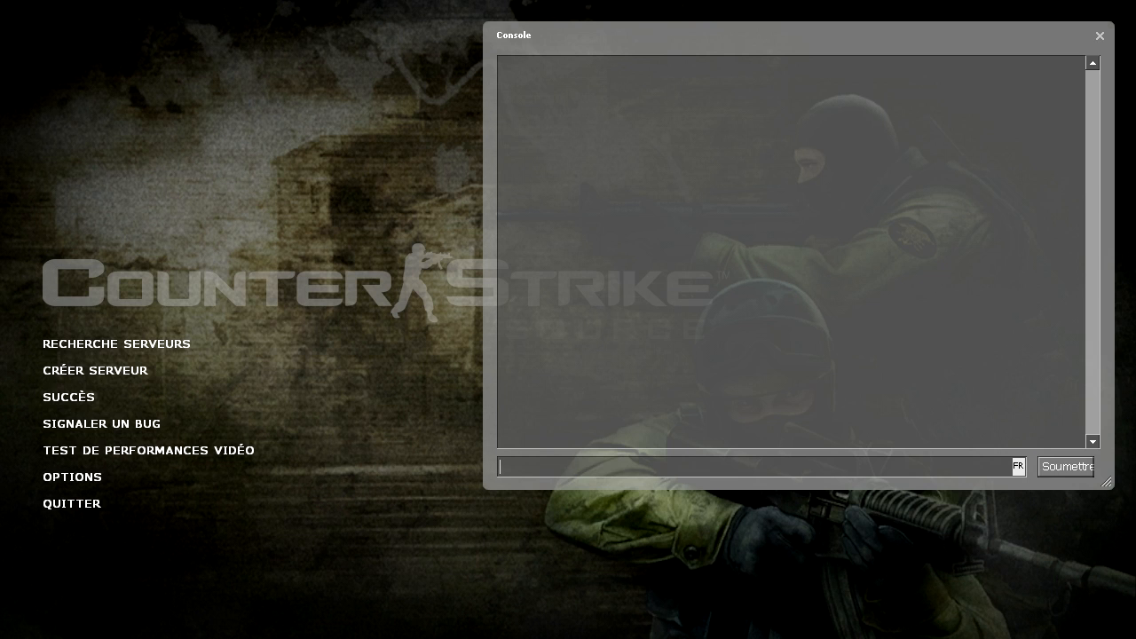
# Step: Open the demo playback window with the console command demoui and place it clear of the console
pyautogui.write('demoui')
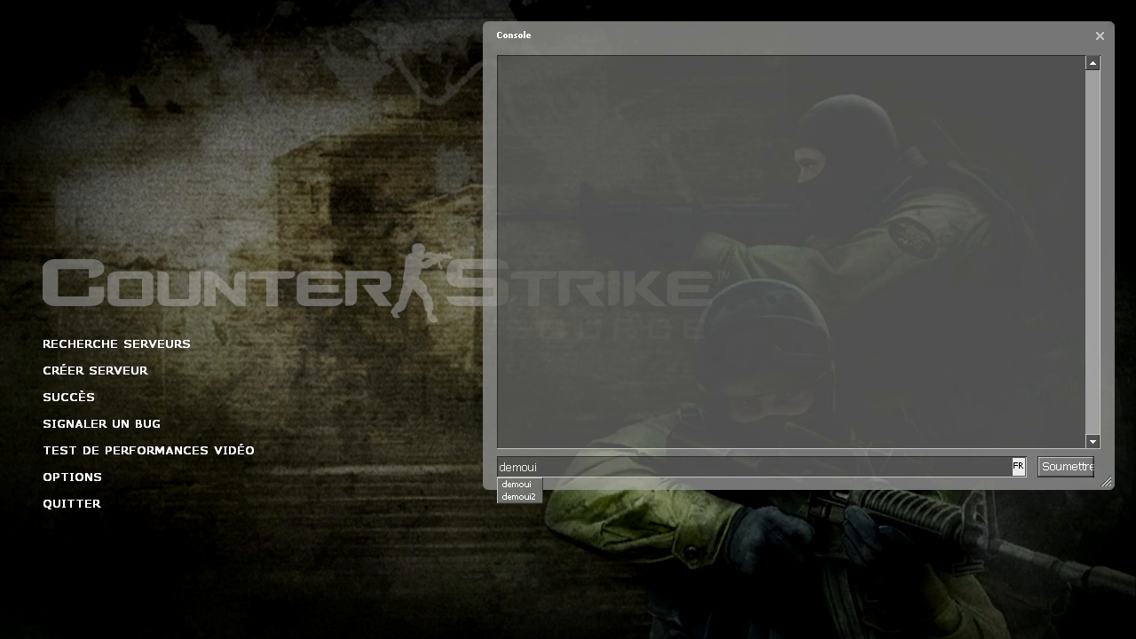
pyautogui.press('Return')
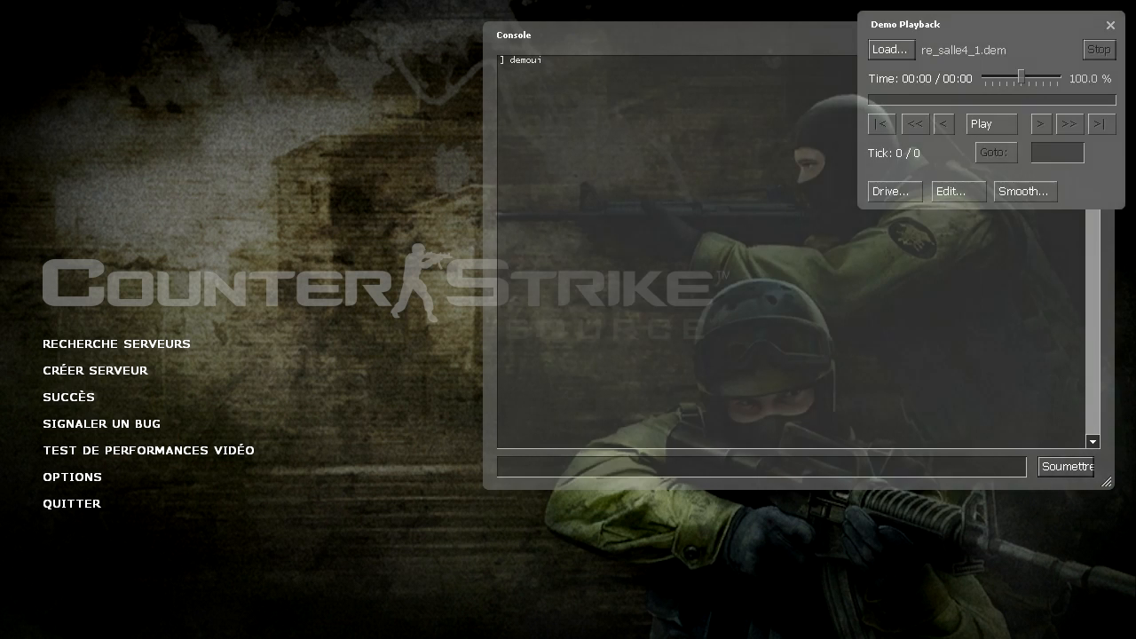
pyautogui.moveTo(899, 27); pyautogui.dragTo(194, 57)
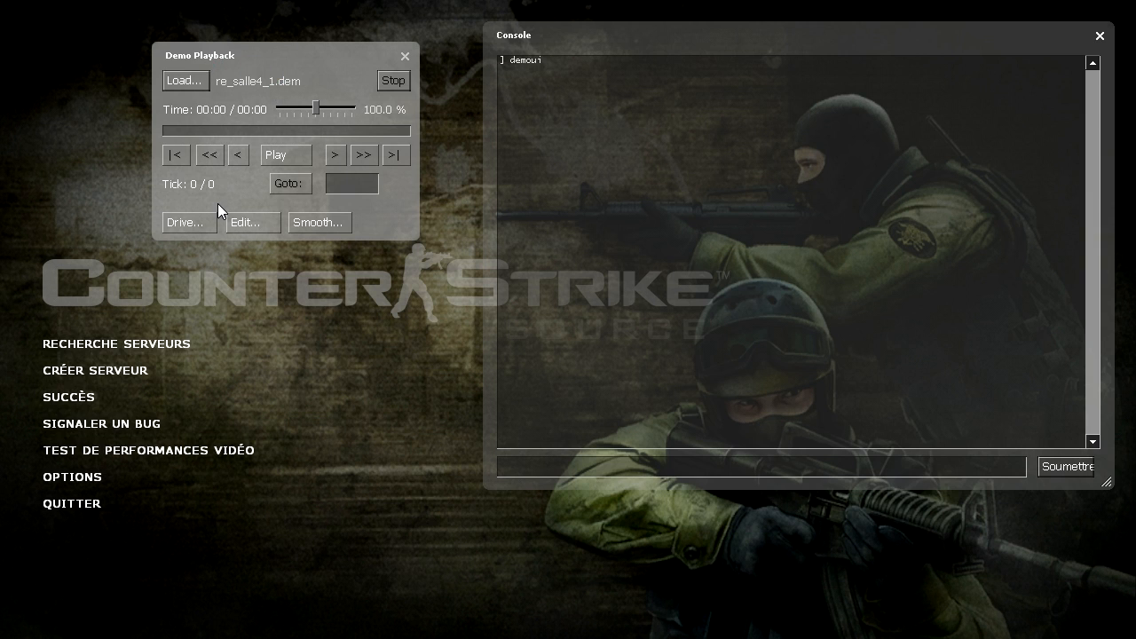
# Step: Hide the demo playback window and show it again
pyautogui.hotkey('shift', 'F2')
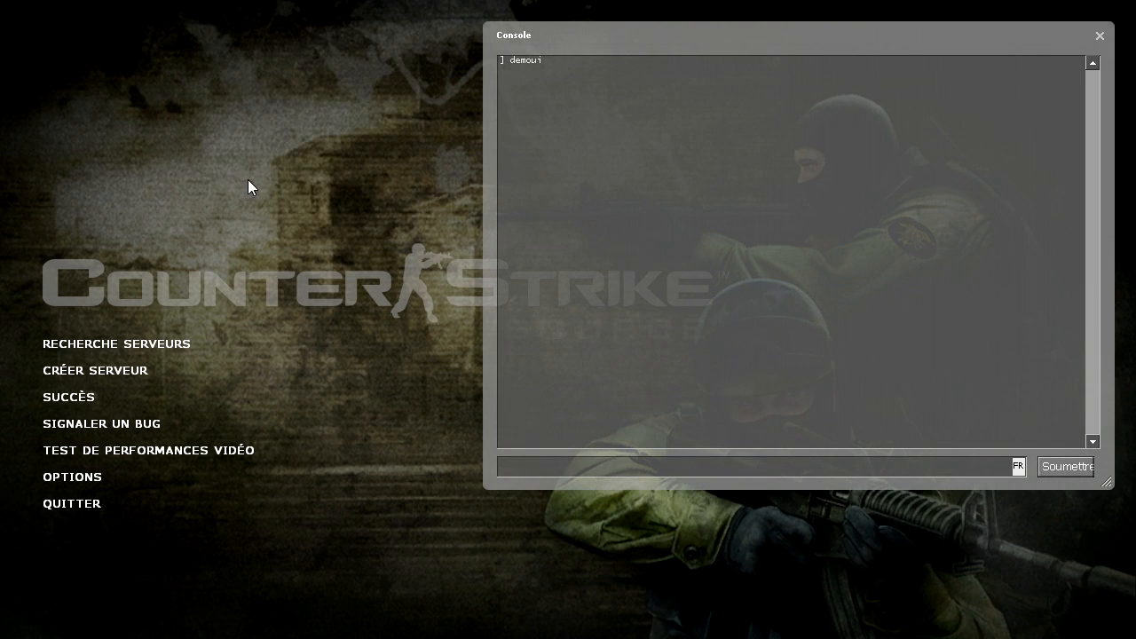
pyautogui.hotkey('shift', 'F2')
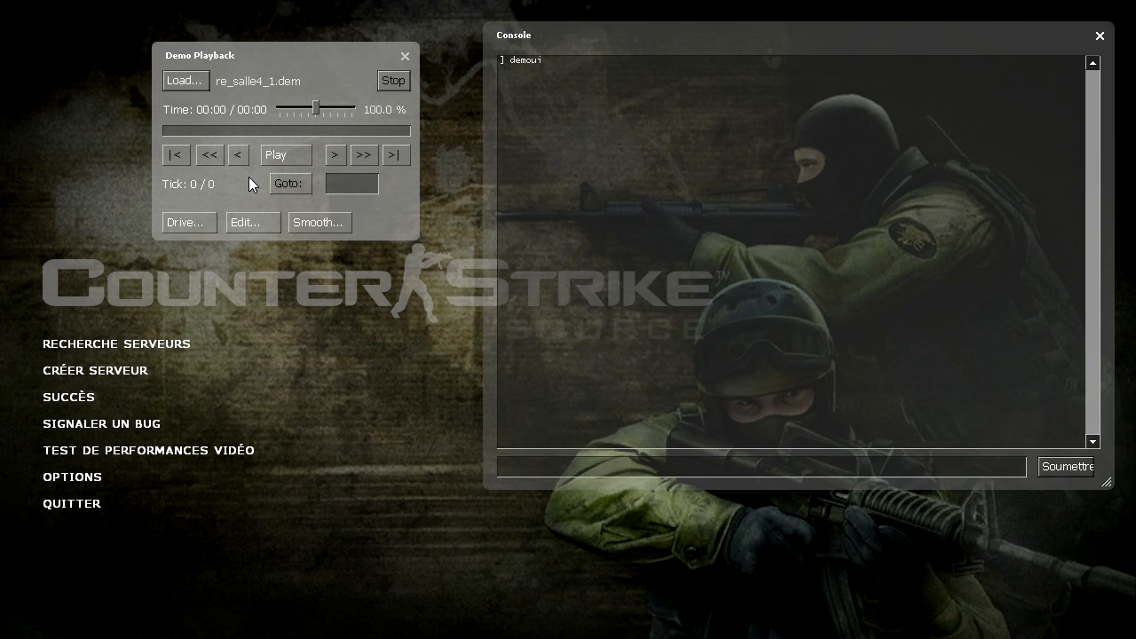
pyautogui.hotkey('shift', 'F2')
pyautogui.hotkey('shift', 'F2')
# Step: Load the demo re_salle4_1.dem and pause its playback at tick 328, keeping the playback window clear of the radar
pyautogui.click(181, 81)
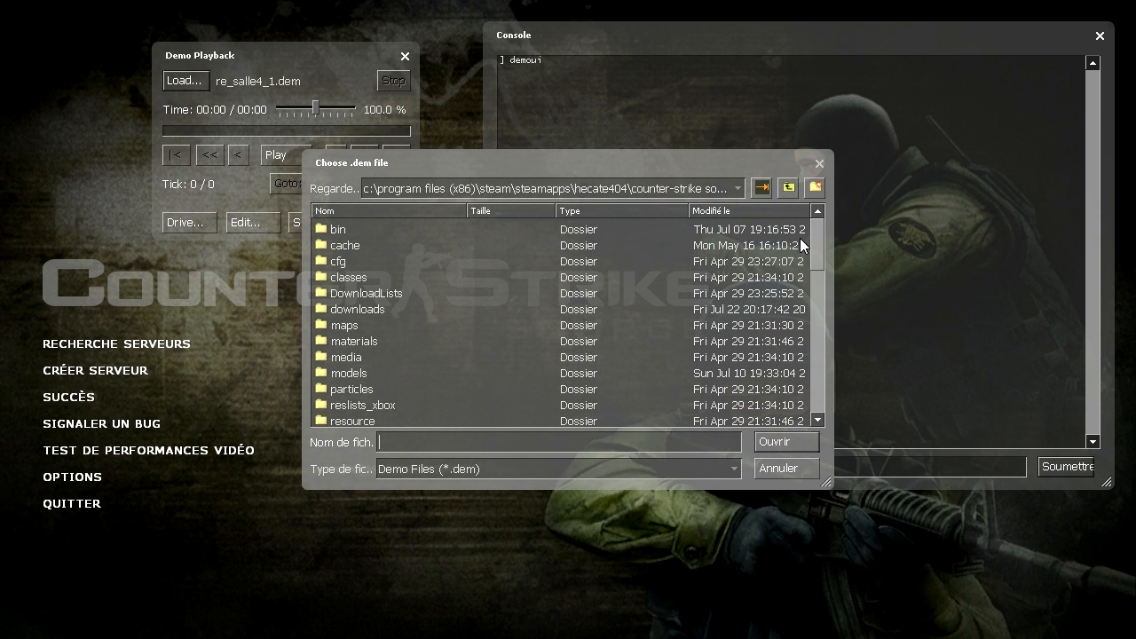
pyautogui.moveTo(817, 235); pyautogui.dragTo(817, 330)
pyautogui.doubleClick(349, 293)
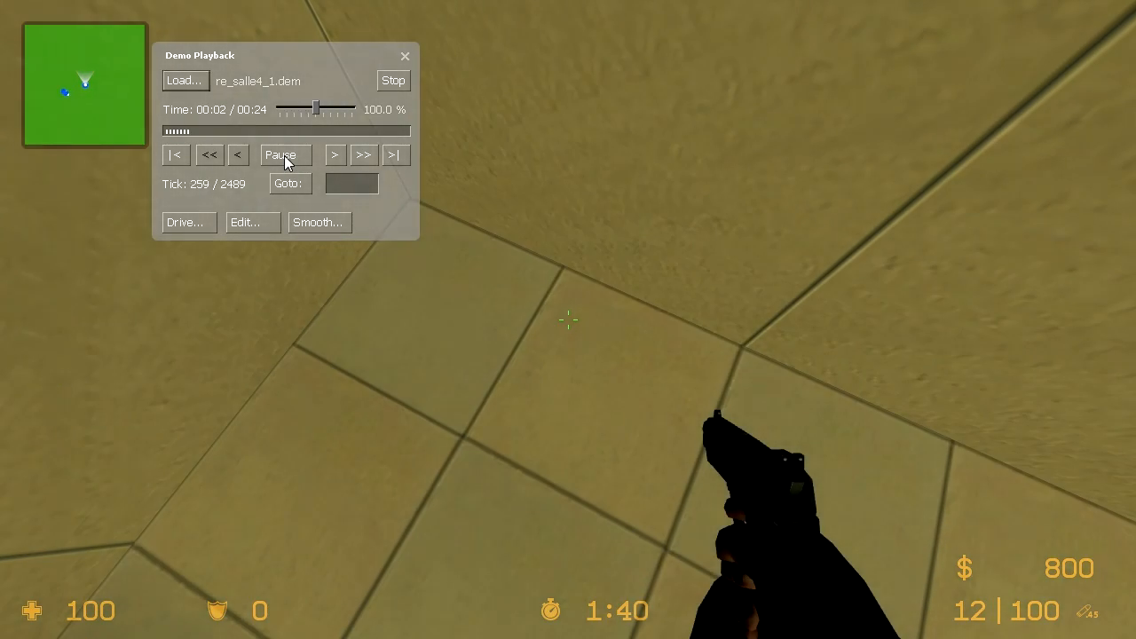
pyautogui.click(286, 157)
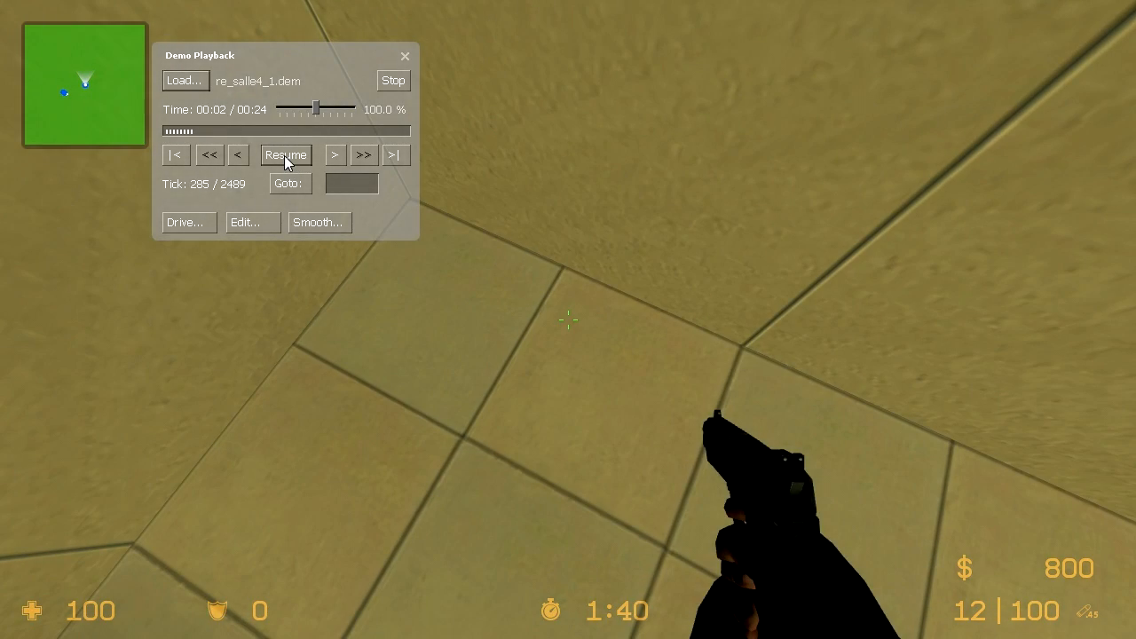
pyautogui.click(286, 157)
pyautogui.click(293, 163)
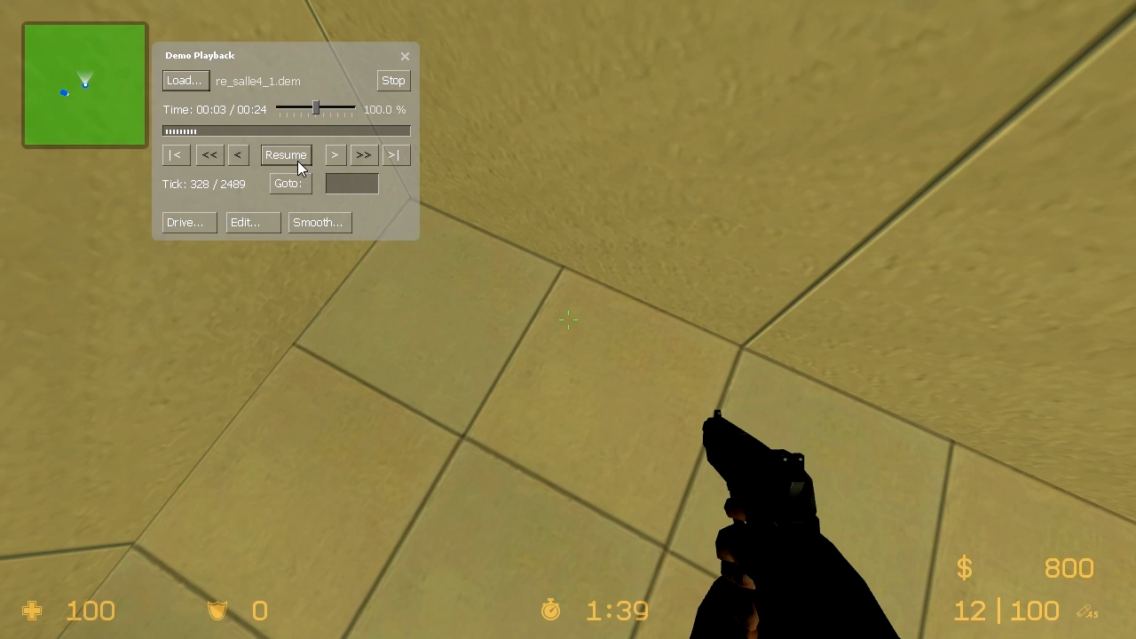
pyautogui.moveTo(190, 58); pyautogui.dragTo(901, 35)
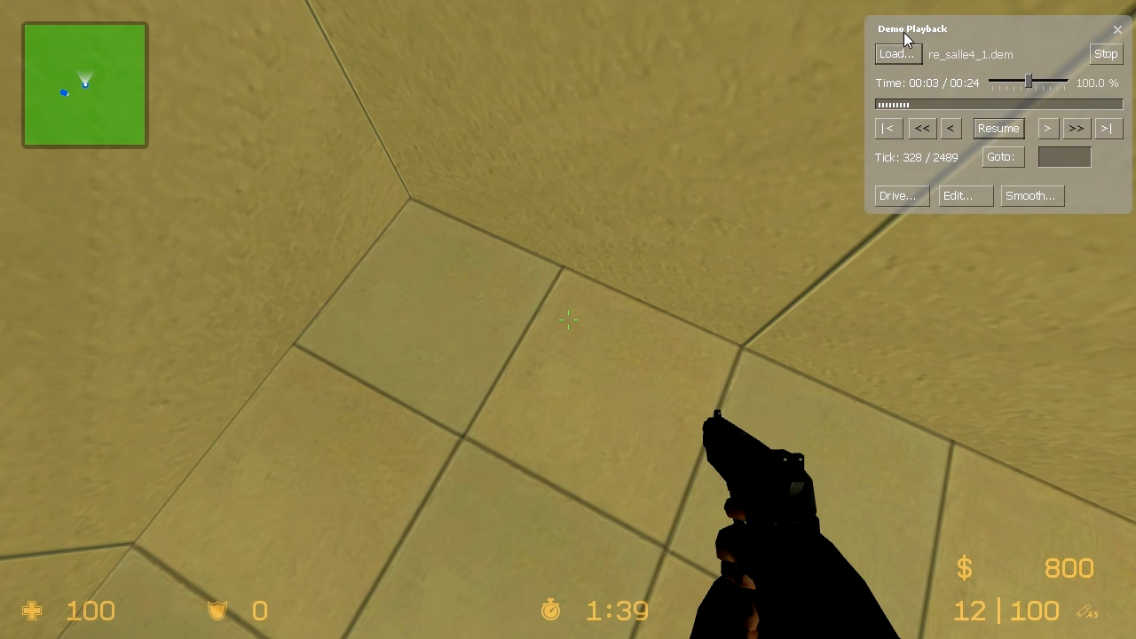
# Step: Fly the free camera around the room and up to the round door in Drive mode, and return to the player's view
pyautogui.click(920, 204)
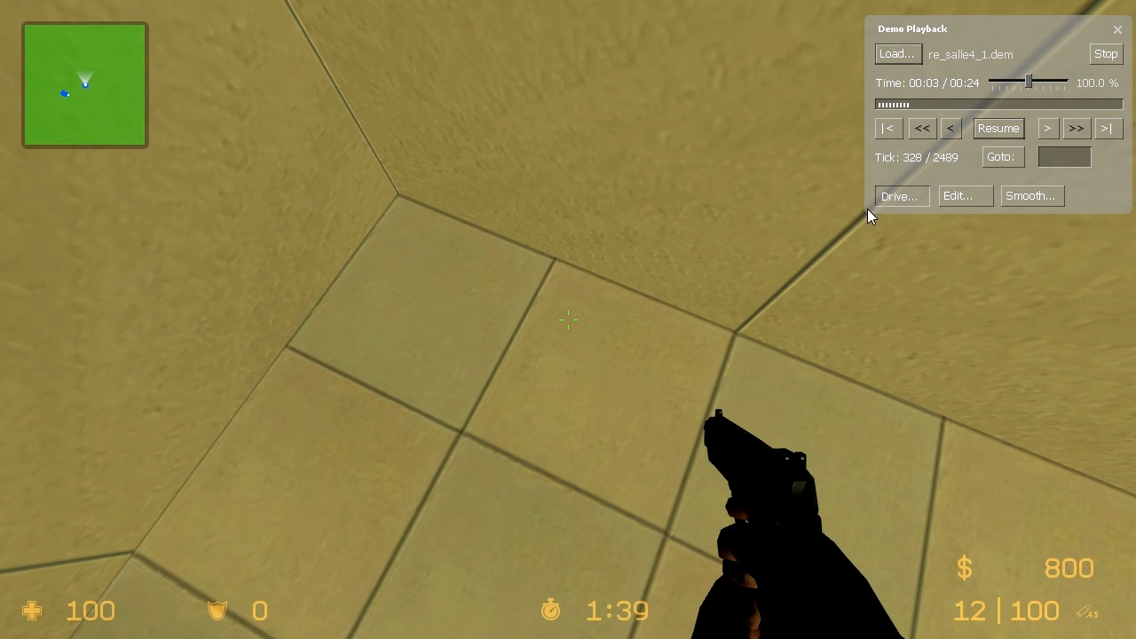
pyautogui.moveTo(588, 316); pyautogui.dragTo(571, 313)
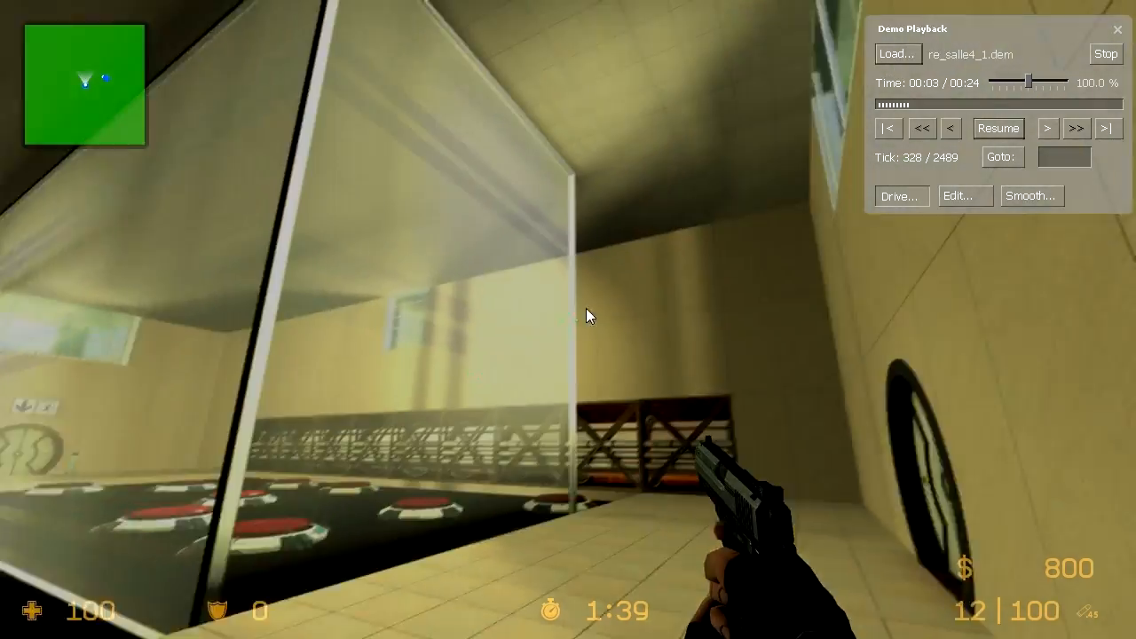
pyautogui.moveTo(586, 308); pyautogui.dragTo(566, 316)
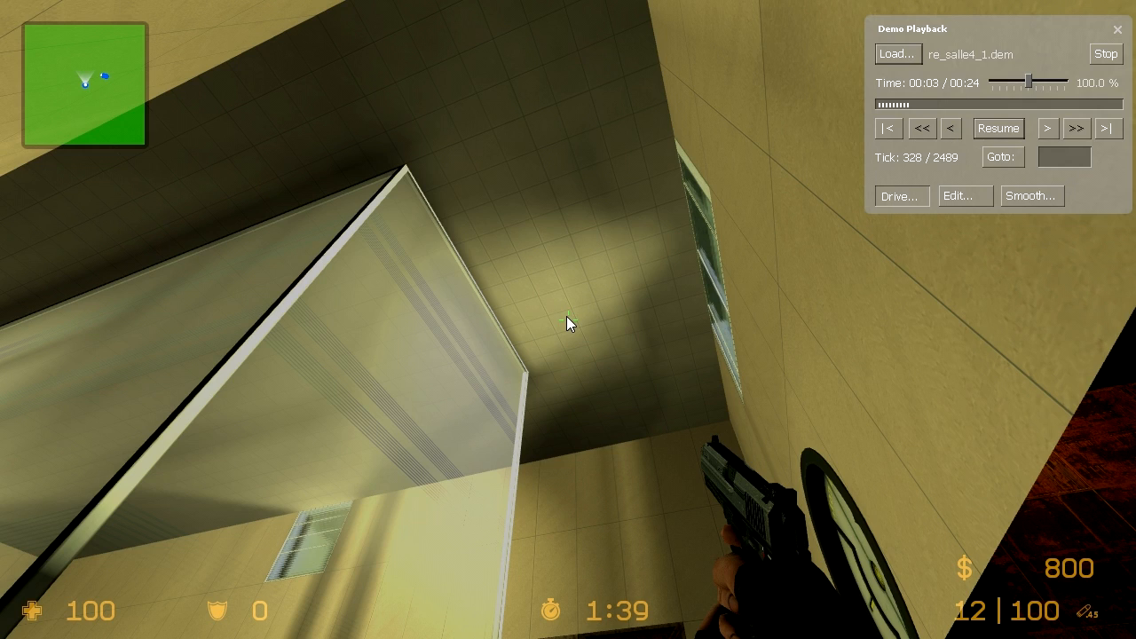
pyautogui.moveTo(566, 316); pyautogui.dragTo(566, 315)
pyautogui.press('a')
pyautogui.press('d')
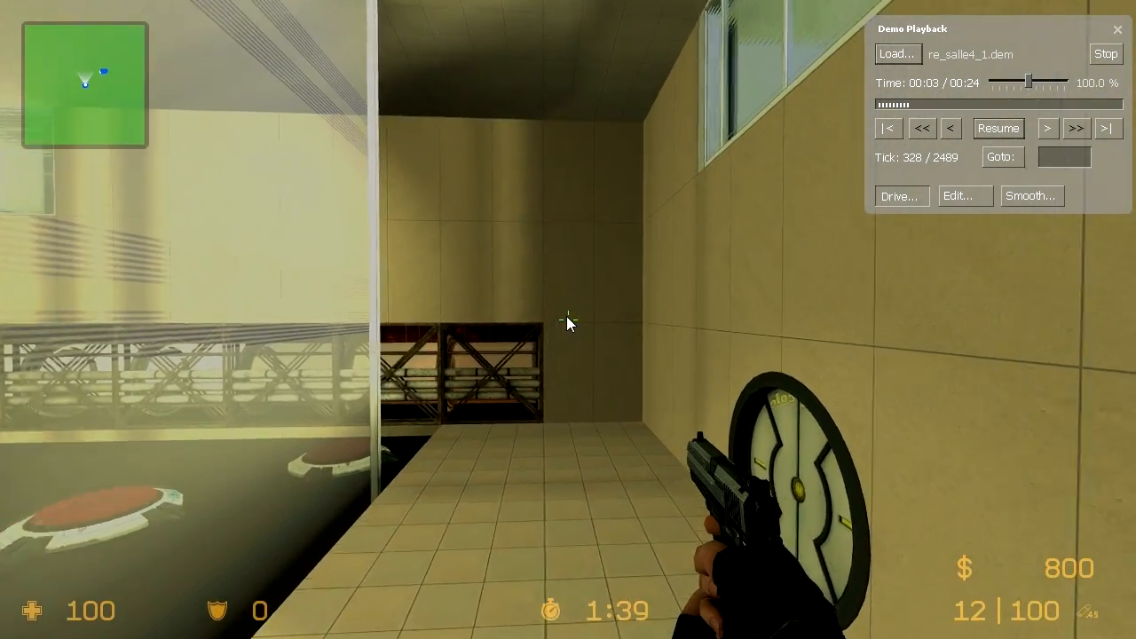
pyautogui.press('w')
pyautogui.moveTo(566, 316); pyautogui.dragTo(566, 316)
pyautogui.press('s')
pyautogui.press('w')
pyautogui.press('s')
pyautogui.press('w')
pyautogui.press('w')
pyautogui.press('w')
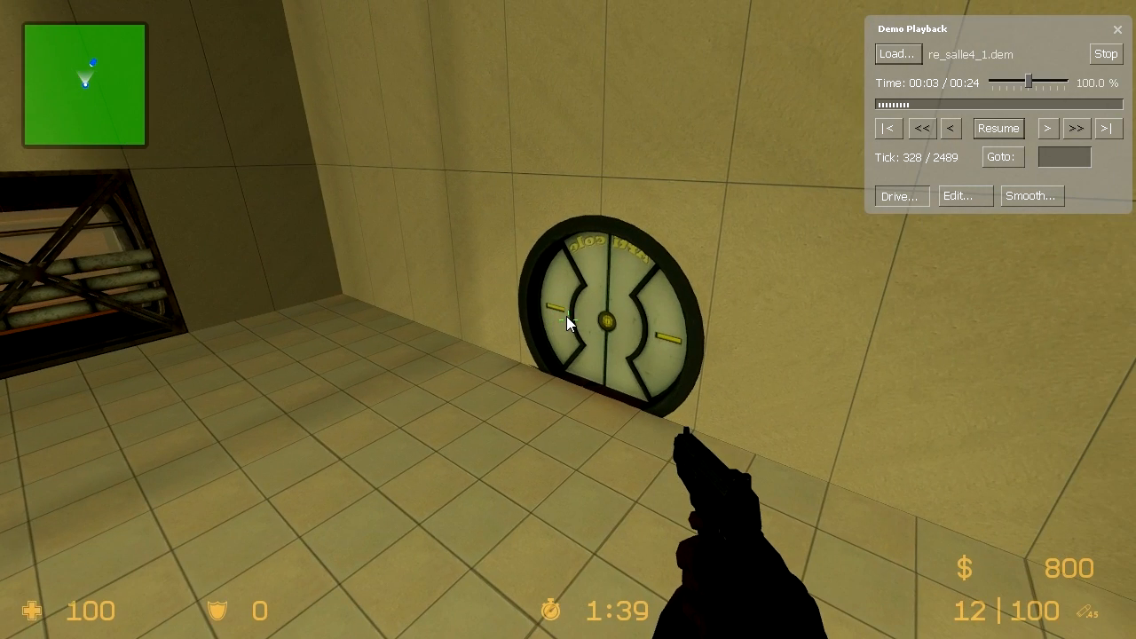
pyautogui.click(899, 199)
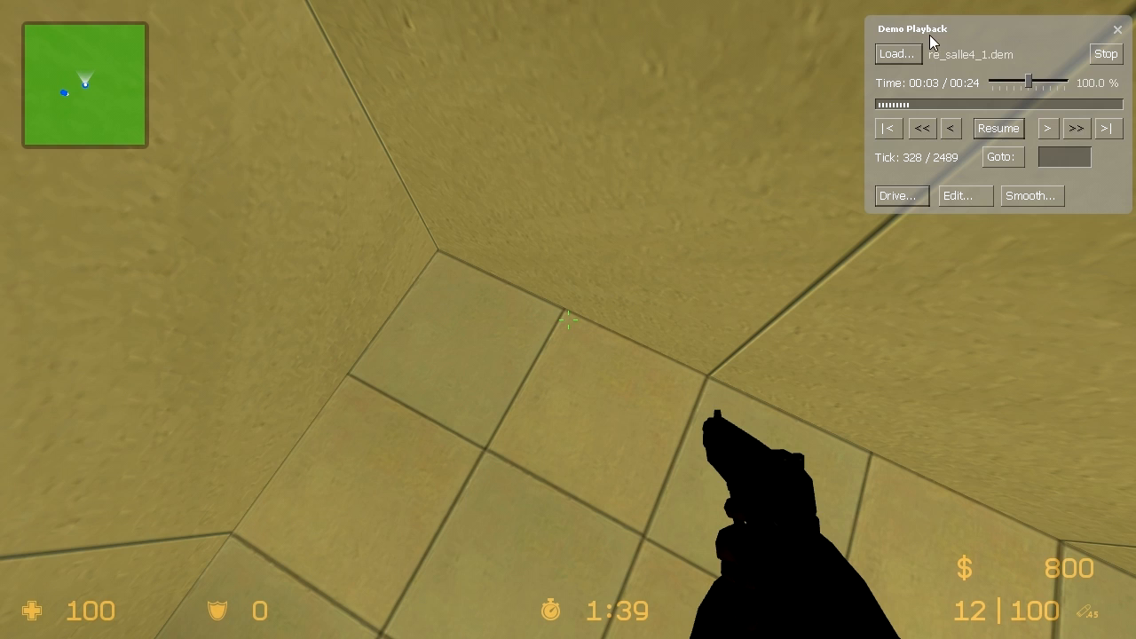
# Step: Open the Demo Smoother clear of the scene, reload its smoothing info and select the tick range 355 to 2489
pyautogui.click(1026, 199)
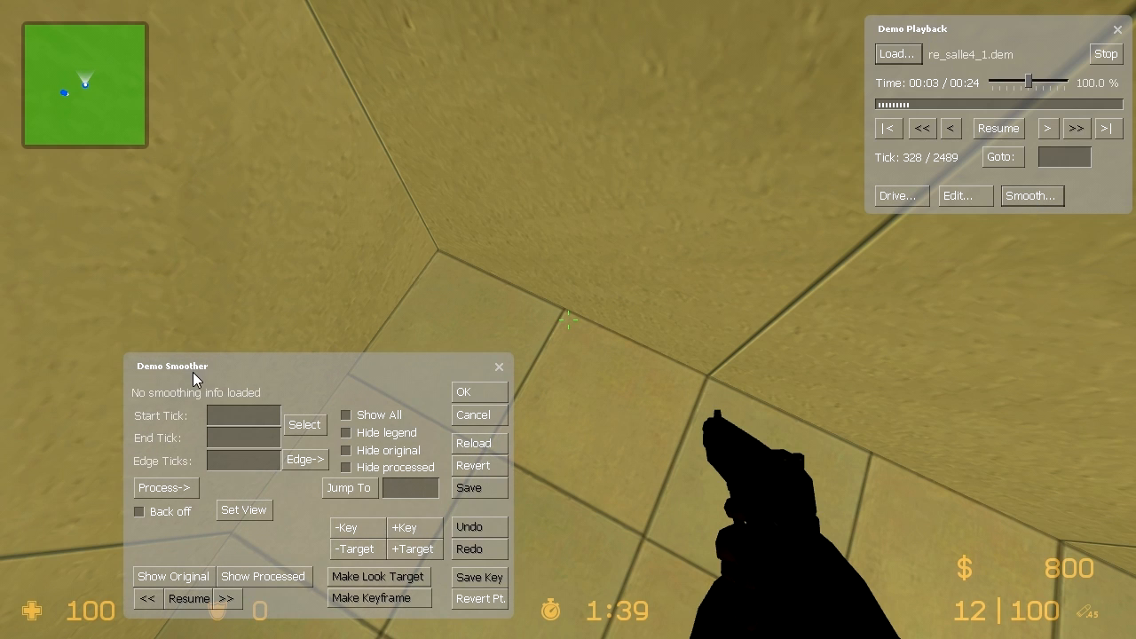
pyautogui.moveTo(181, 359); pyautogui.dragTo(95, 33)
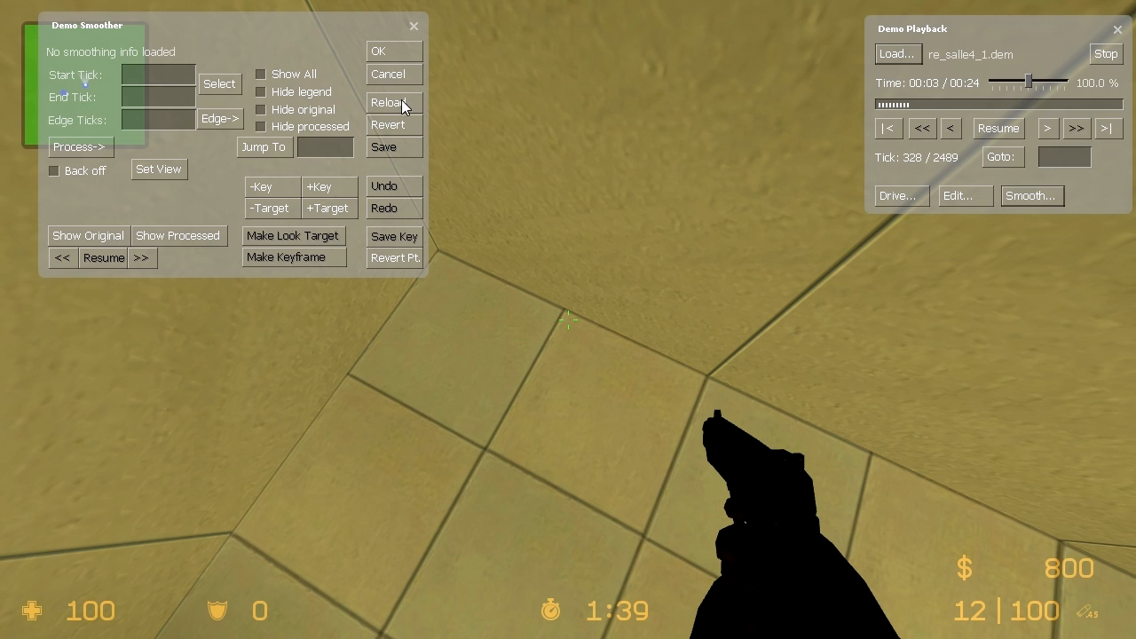
pyautogui.click(389, 103)
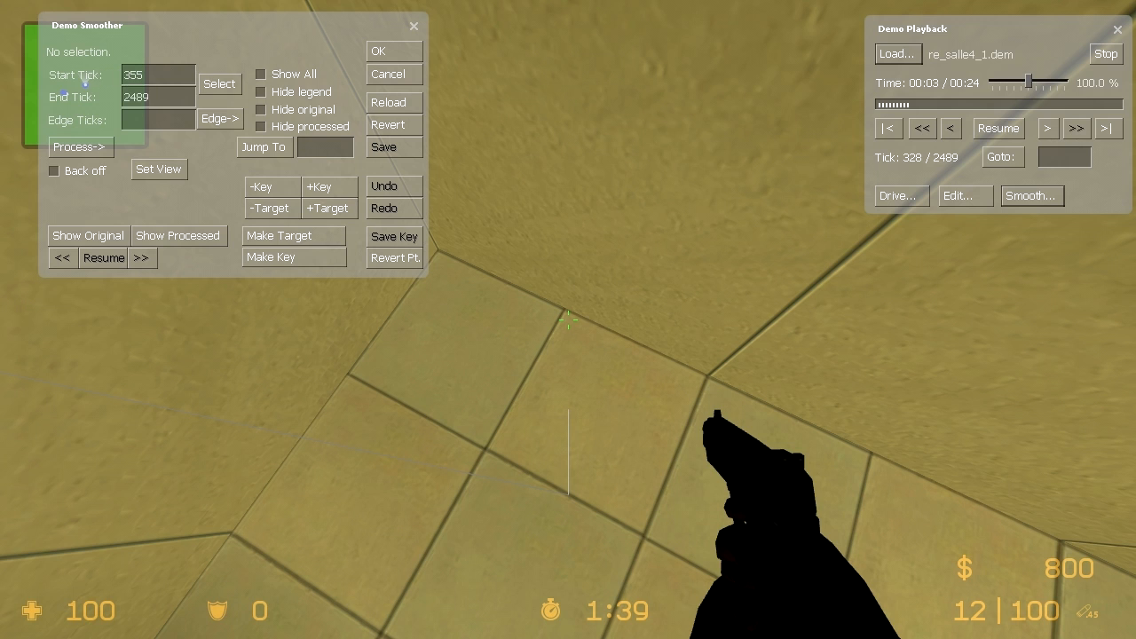
pyautogui.click(218, 90)
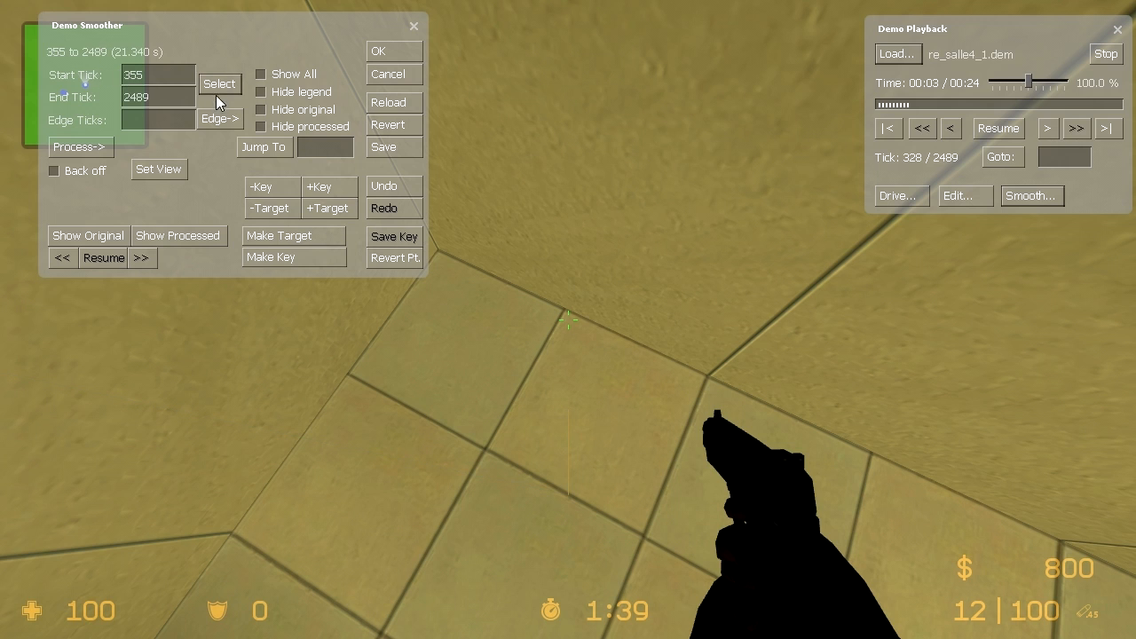
# Step: Preview the original camera path, pause it and step the smoother back to tick 355
pyautogui.click(104, 238)
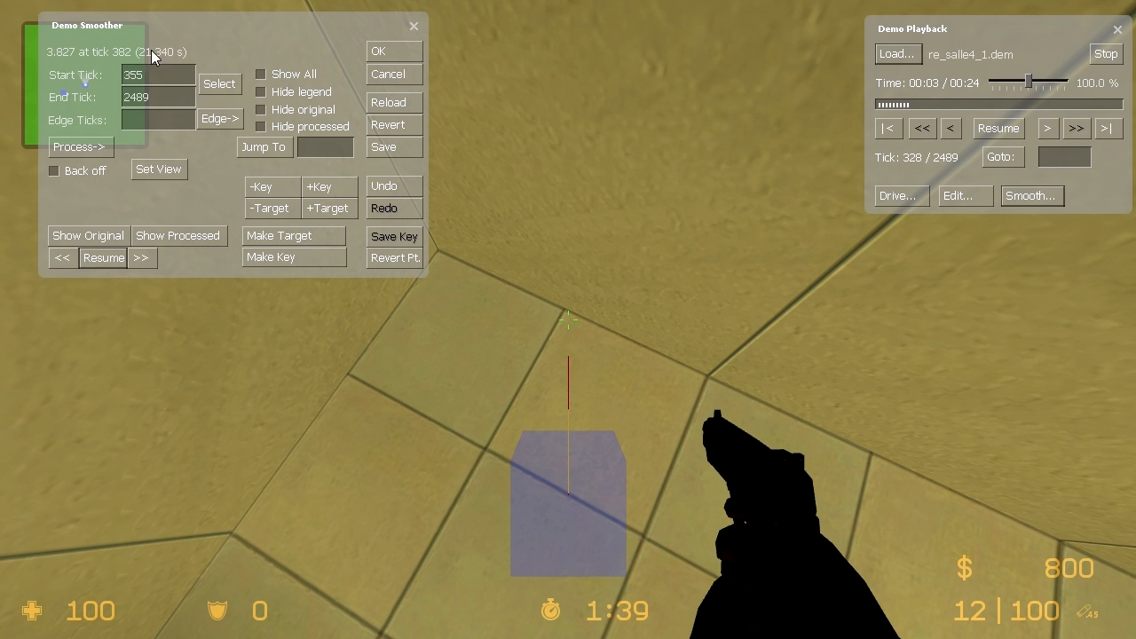
pyautogui.click(62, 258)
pyautogui.click(62, 258)
pyautogui.click(62, 258)
pyautogui.click(62, 258)
pyautogui.click(62, 258)
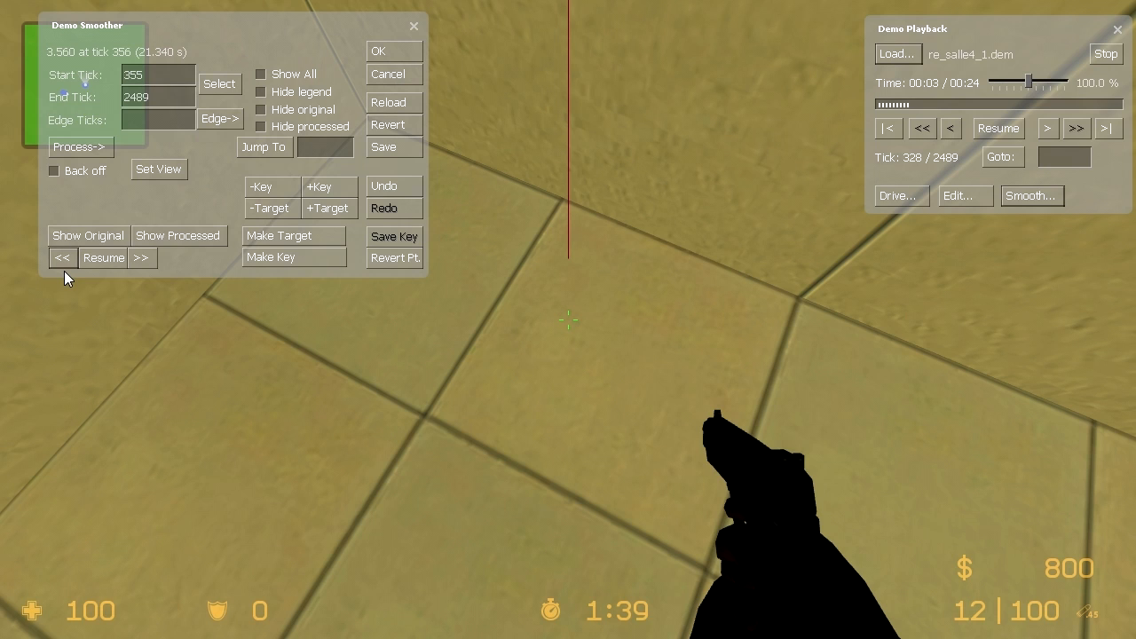
pyautogui.click(64, 257)
# Step: Drive the free camera to a view along the wall with the round door and make a camera key at smoother tick 355
pyautogui.click(901, 199)
pyautogui.moveTo(628, 298)
pyautogui.mouseDown()
pyautogui.moveTo(609, 284)
pyautogui.moveTo(628, 298)
pyautogui.mouseUp()
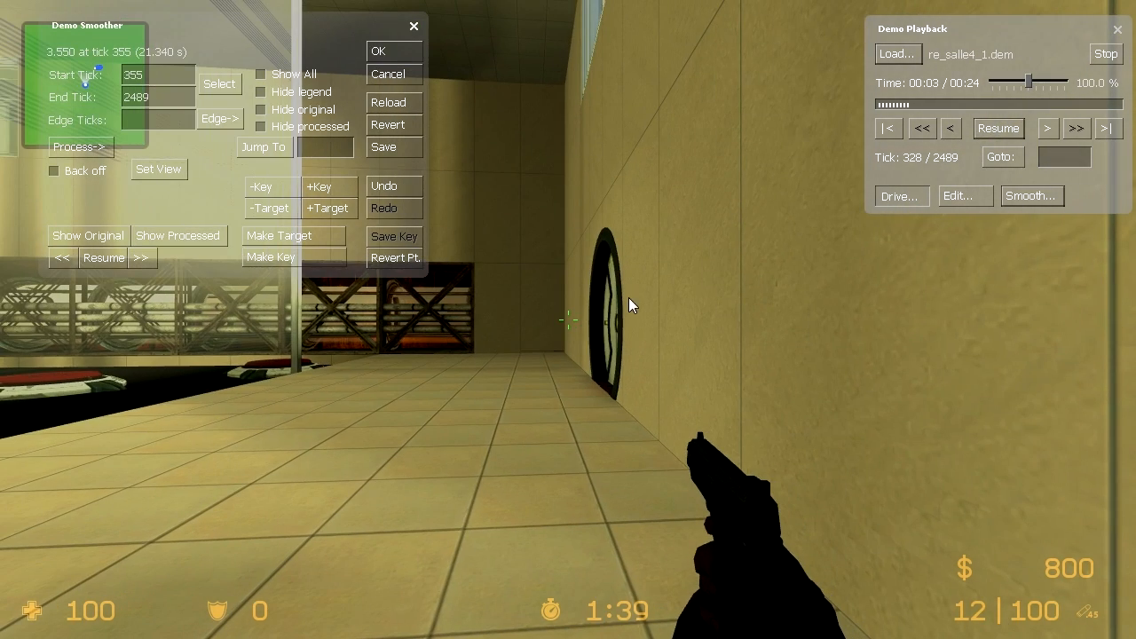
pyautogui.click(997, 130)
pyautogui.click(997, 129)
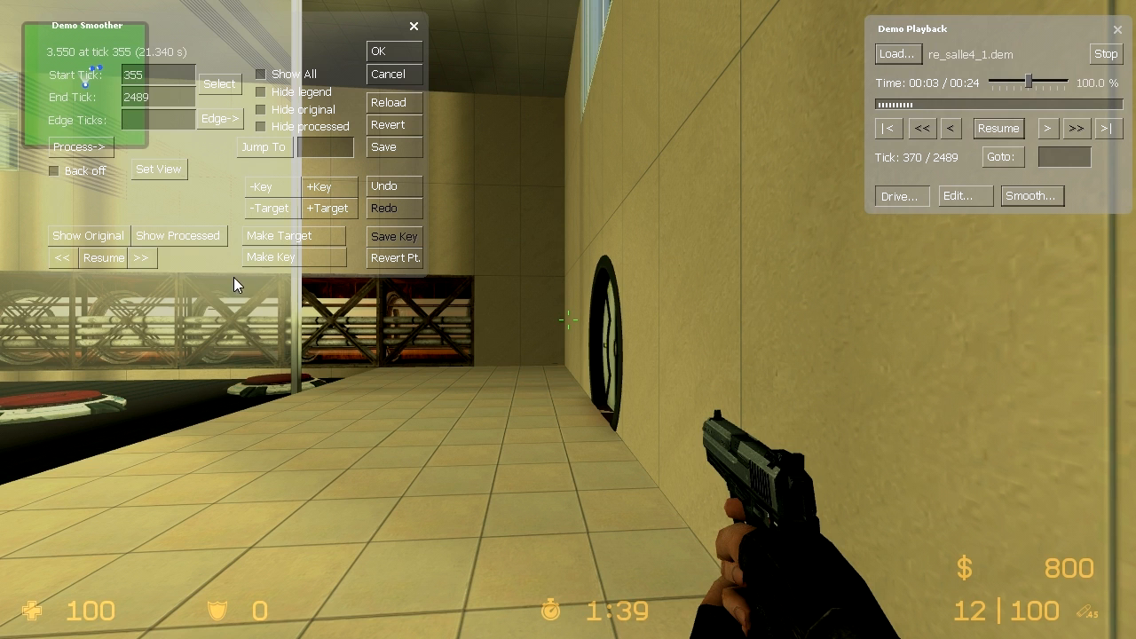
pyautogui.click(288, 258)
pyautogui.moveTo(288, 258)
pyautogui.mouseDown()
pyautogui.moveTo(297, 250)
pyautogui.moveTo(284, 263)
pyautogui.moveTo(297, 258)
pyautogui.moveTo(288, 251)
pyautogui.moveTo(298, 275)
pyautogui.moveTo(288, 258)
pyautogui.mouseUp()
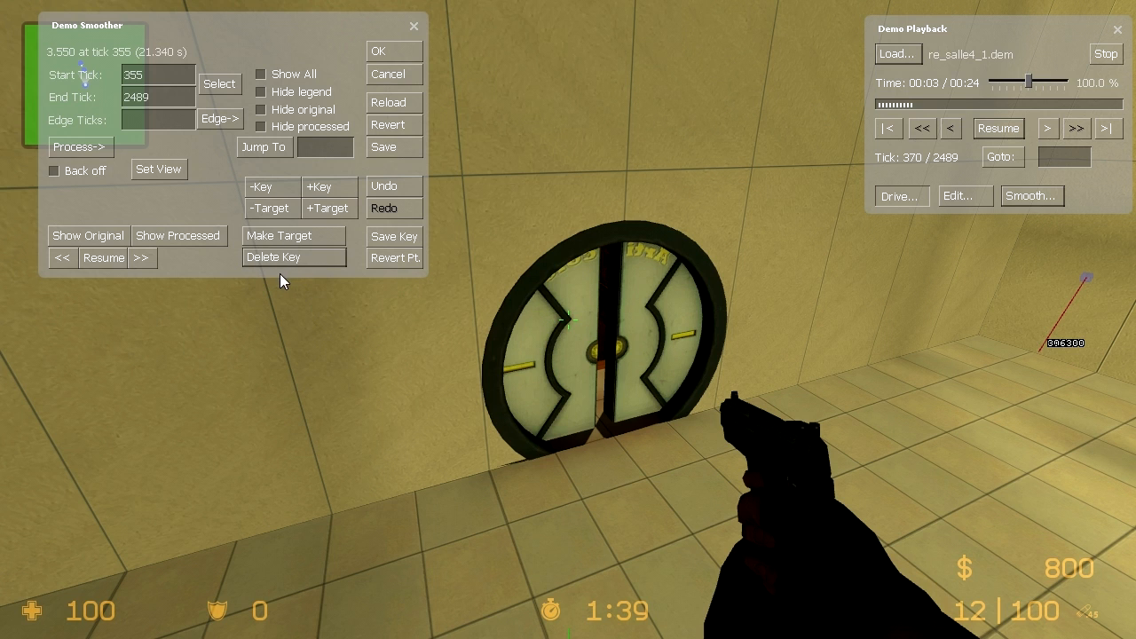
# Step: Play the demo on to tick 447 and frame the player beside the round door with the free camera
pyautogui.click(993, 130)
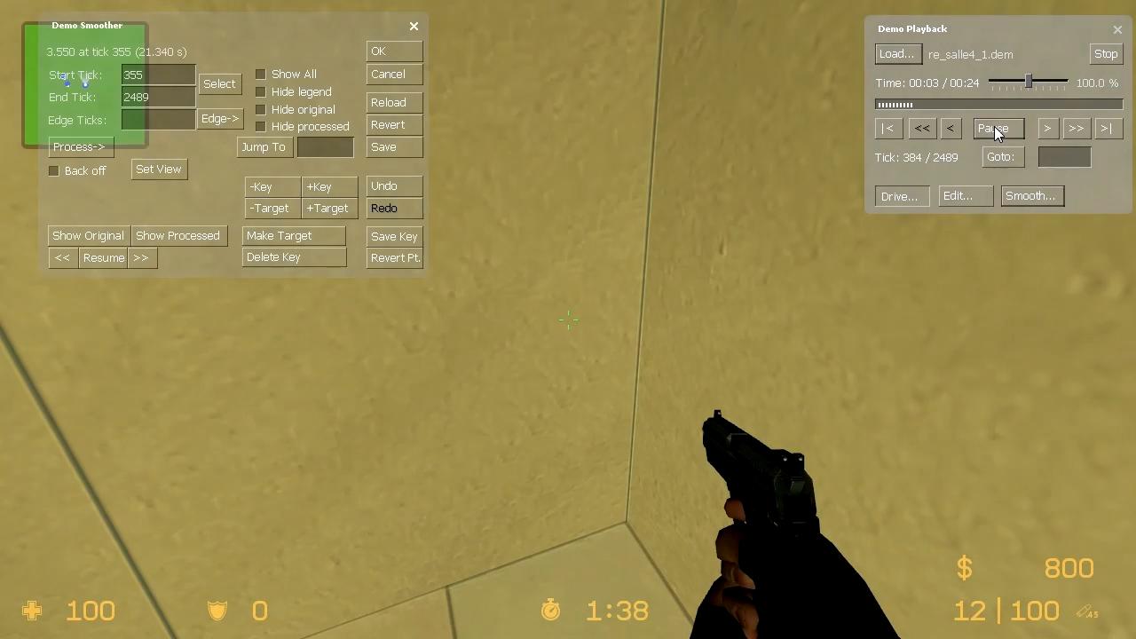
pyautogui.moveTo(732, 272)
pyautogui.mouseDown()
pyautogui.moveTo(695, 265)
pyautogui.moveTo(733, 271)
pyautogui.mouseUp()
pyautogui.click(1018, 131)
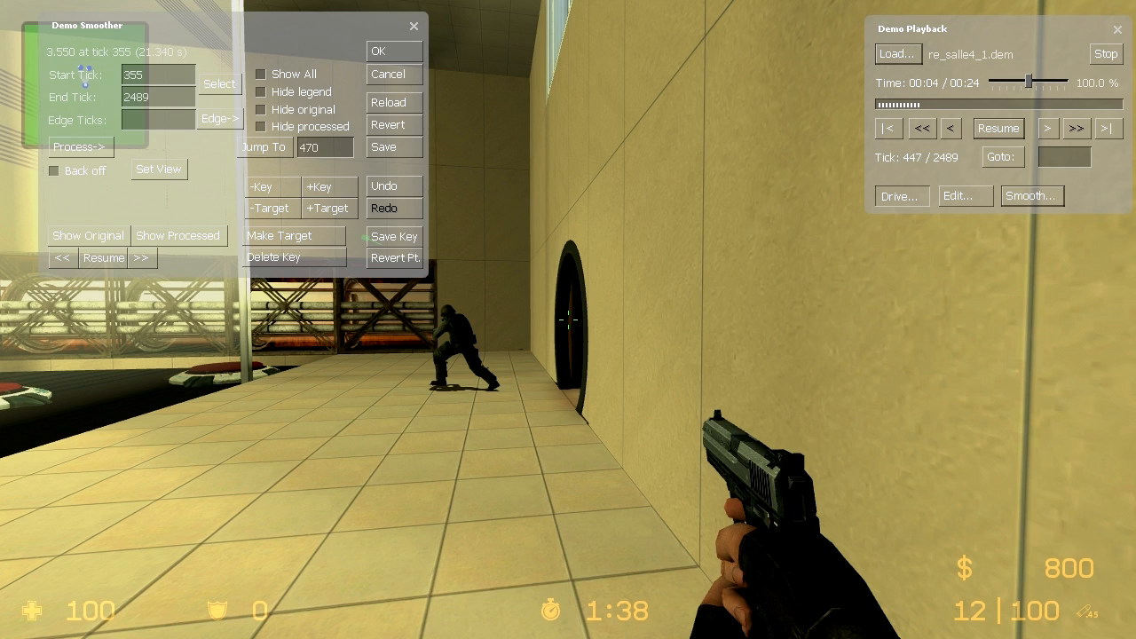
# Step: Set the smoother's Jump To value to 470, bring the smoother to tick 447 and make a camera key there
pyautogui.click(263, 151)
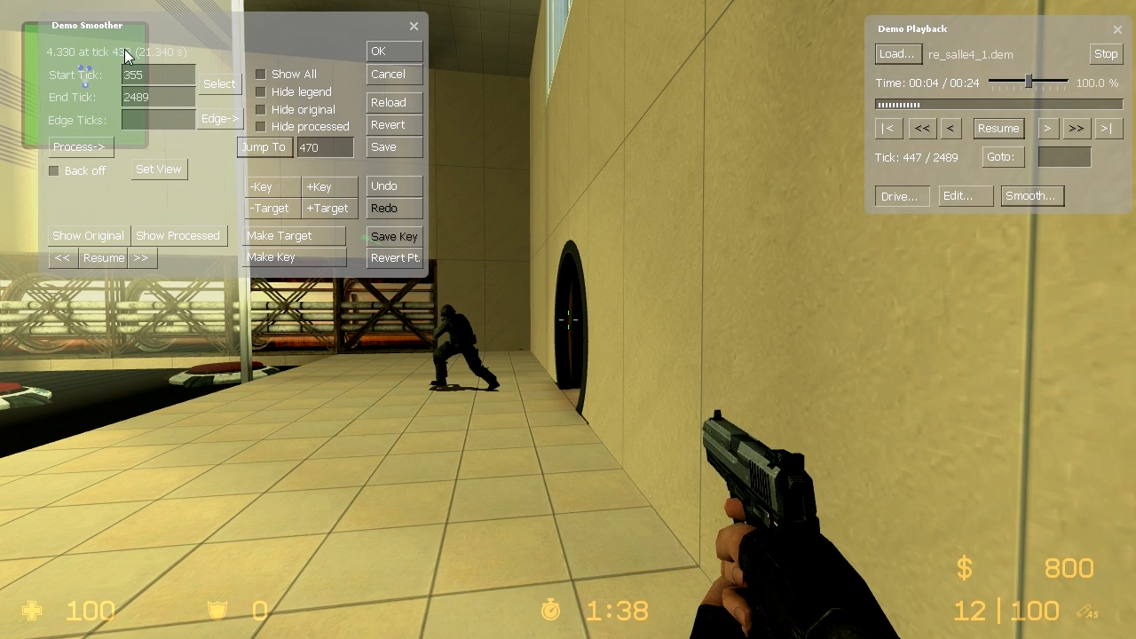
pyautogui.click(142, 257)
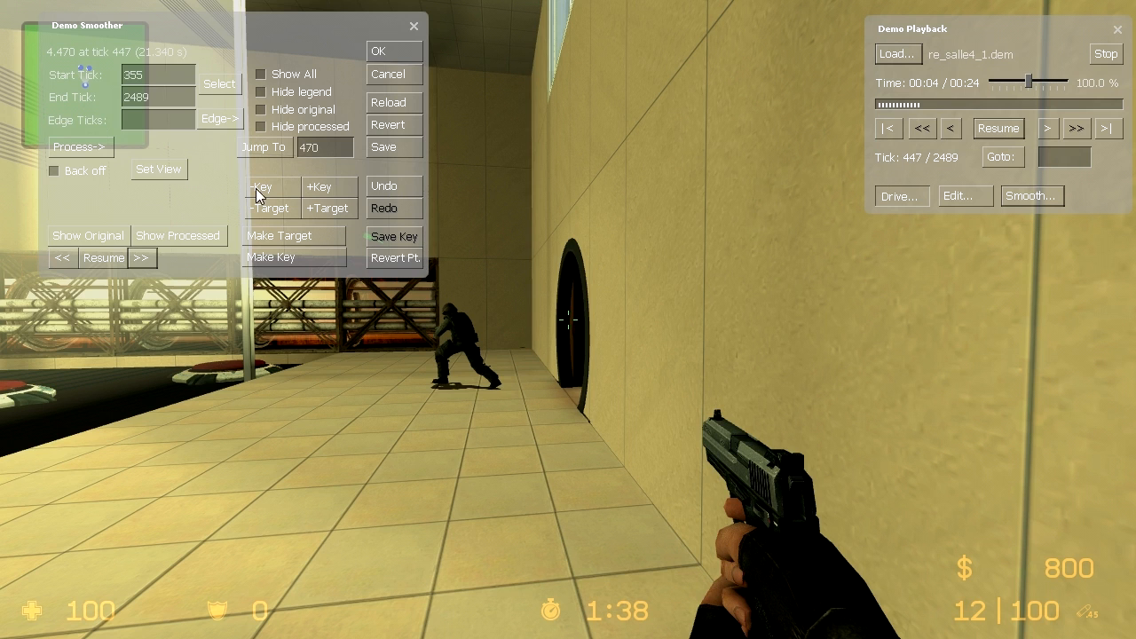
pyautogui.click(287, 257)
pyautogui.moveTo(287, 257)
pyautogui.mouseDown()
pyautogui.moveTo(299, 276)
pyautogui.moveTo(287, 257)
pyautogui.mouseUp()
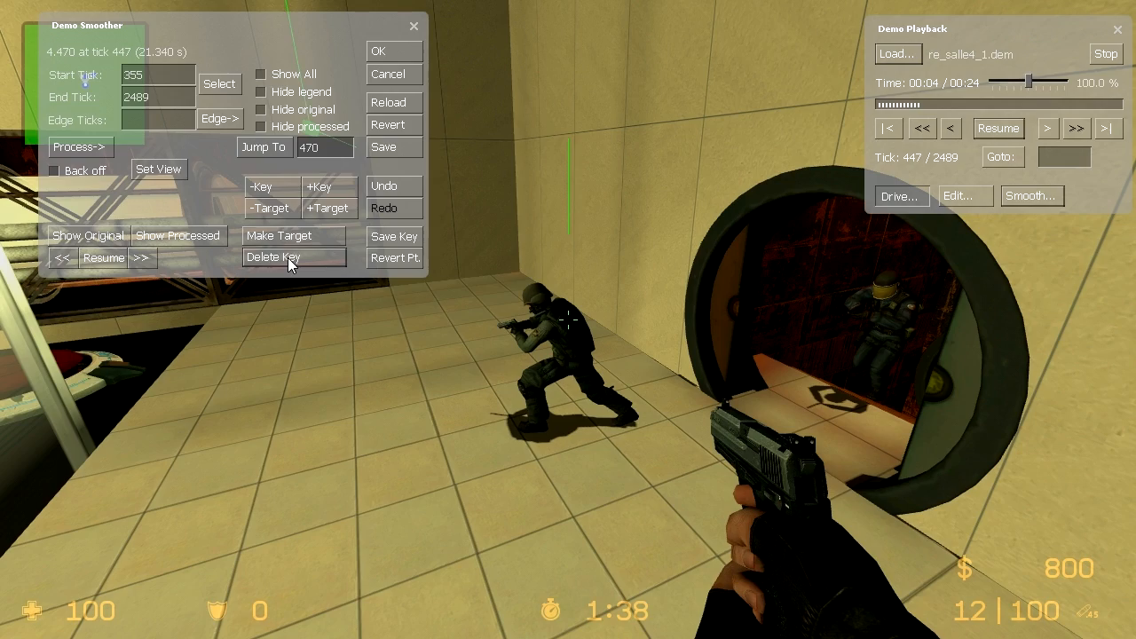
pyautogui.moveTo(608, 227)
pyautogui.mouseDown()
pyautogui.moveTo(579, 229)
pyautogui.moveTo(582, 216)
pyautogui.moveTo(578, 228)
pyautogui.moveTo(611, 253)
pyautogui.moveTo(555, 221)
pyautogui.moveTo(606, 230)
pyautogui.moveTo(582, 225)
pyautogui.moveTo(584, 235)
pyautogui.moveTo(612, 211)
pyautogui.moveTo(577, 230)
pyautogui.moveTo(624, 229)
pyautogui.moveTo(583, 231)
pyautogui.moveTo(521, 262)
pyautogui.moveTo(583, 230)
pyautogui.moveTo(574, 250)
pyautogui.moveTo(602, 240)
pyautogui.moveTo(586, 231)
pyautogui.mouseUp()
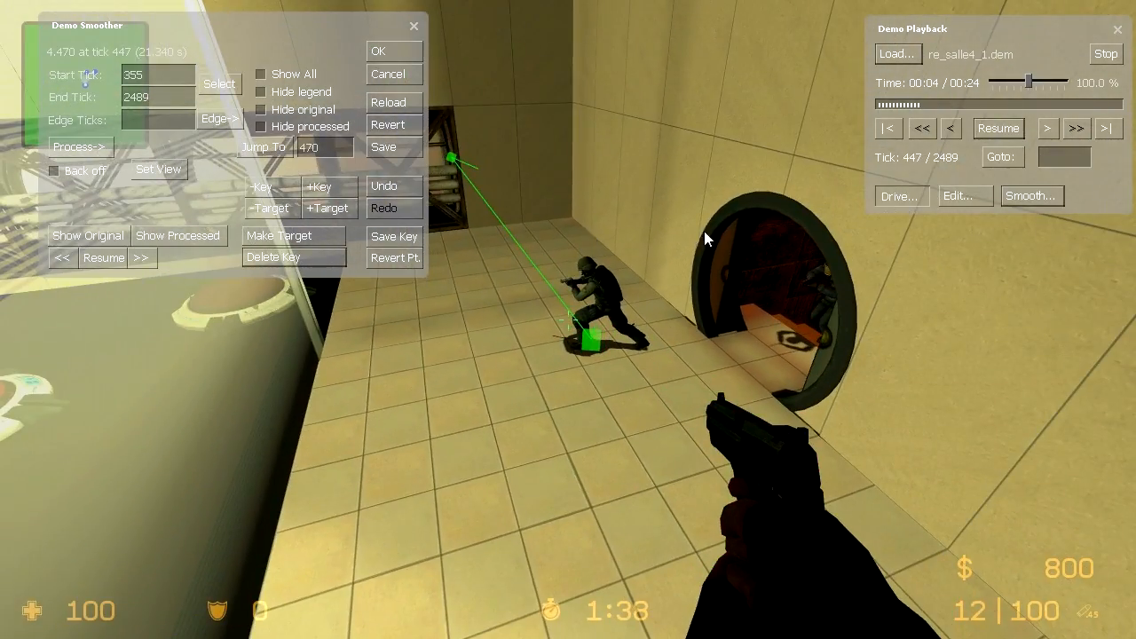
# Step: Advance the demo and the smoother to tick 515, with Jump To set to 550, and make a camera key with the reframed view
pyautogui.click(1006, 128)
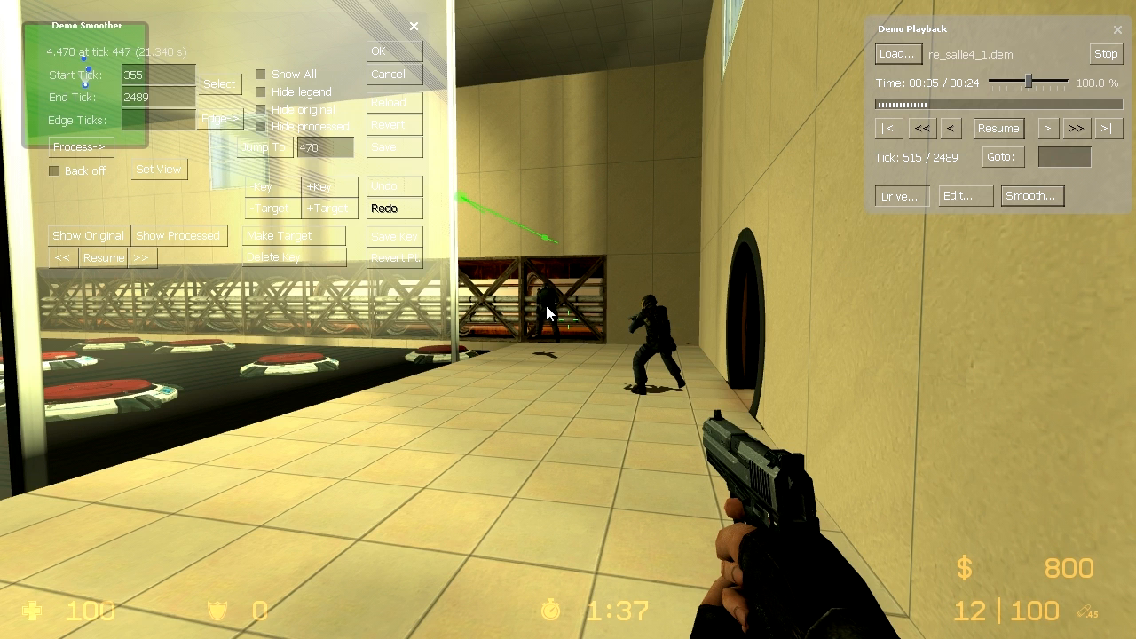
pyautogui.moveTo(568, 319); pyautogui.dragTo(390, 318)
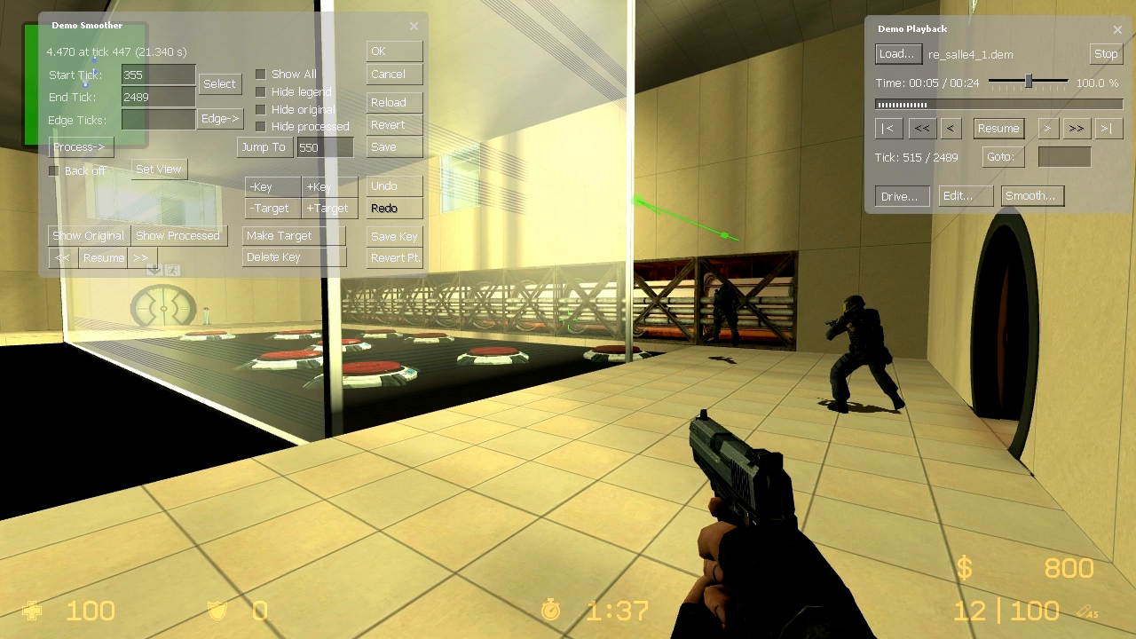
pyautogui.click(264, 146)
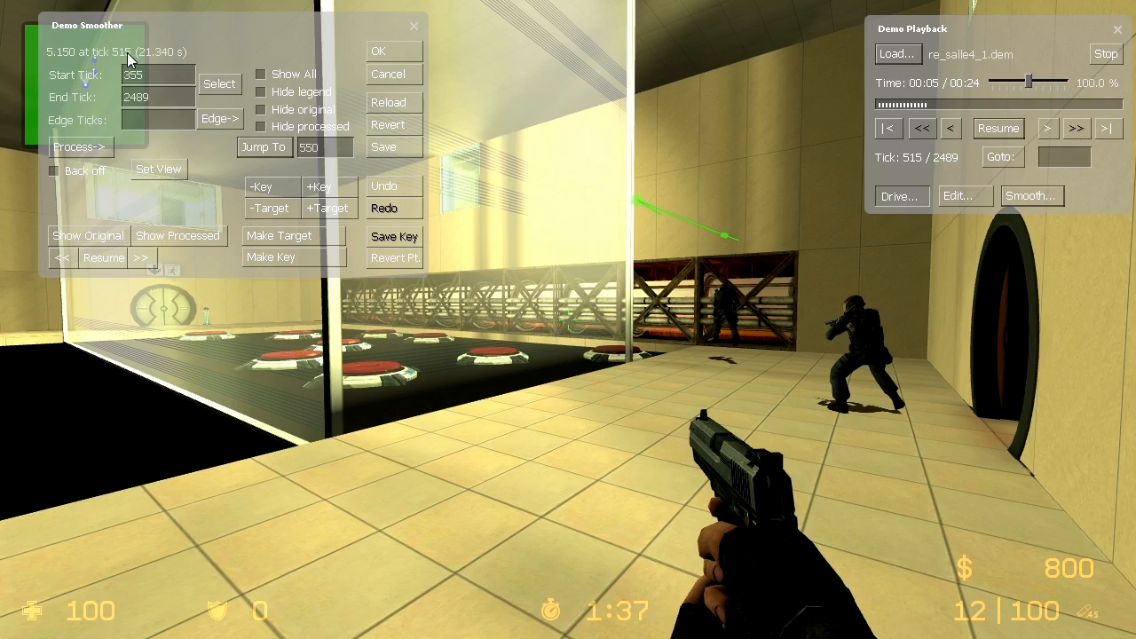
pyautogui.click(282, 259)
pyautogui.moveTo(281, 258)
pyautogui.mouseDown()
pyautogui.moveTo(314, 241)
pyautogui.moveTo(281, 262)
pyautogui.moveTo(211, 263)
pyautogui.moveTo(282, 258)
pyautogui.mouseUp()
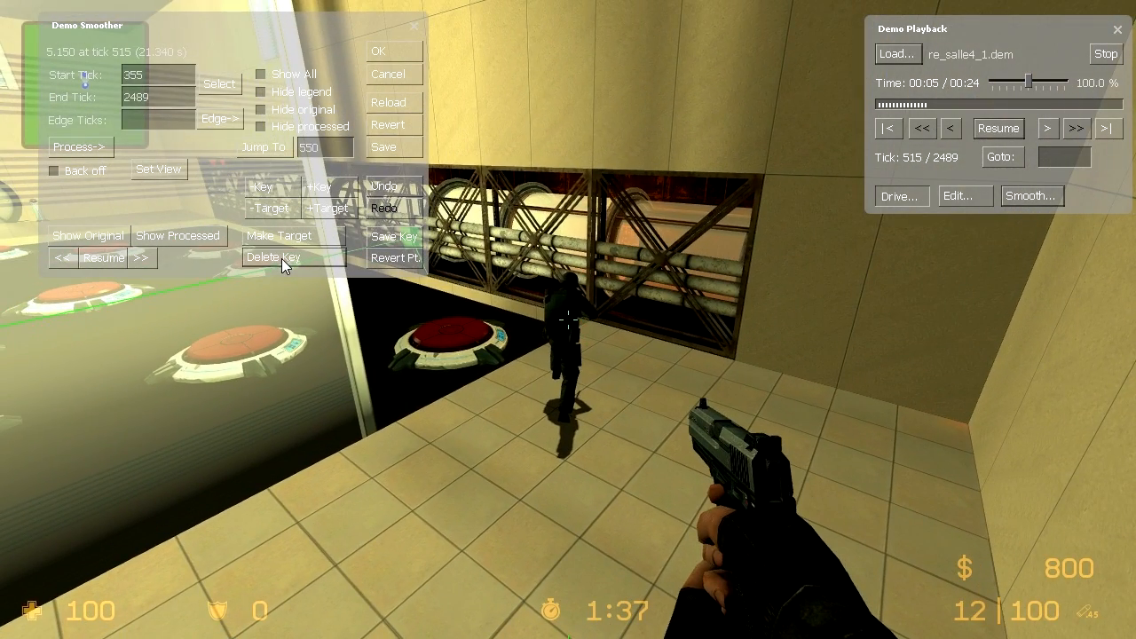
# Step: Play the demo on to tick 597, then bring the smoother to tick 597 with Jump To set to 650
pyautogui.click(997, 130)
pyautogui.click(997, 129)
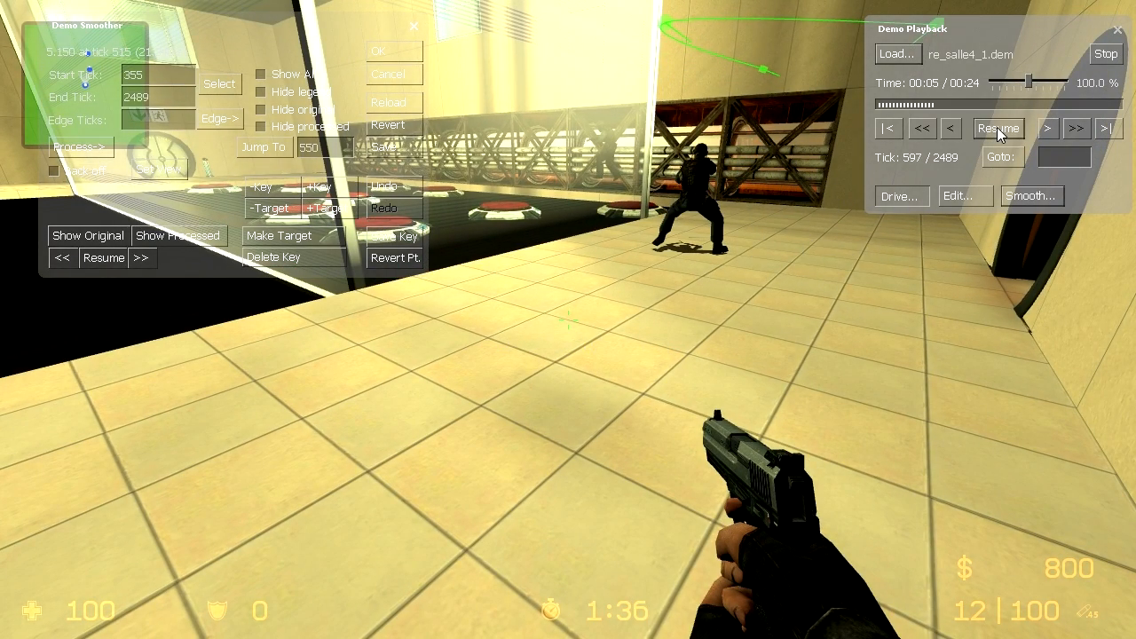
pyautogui.click(315, 148)
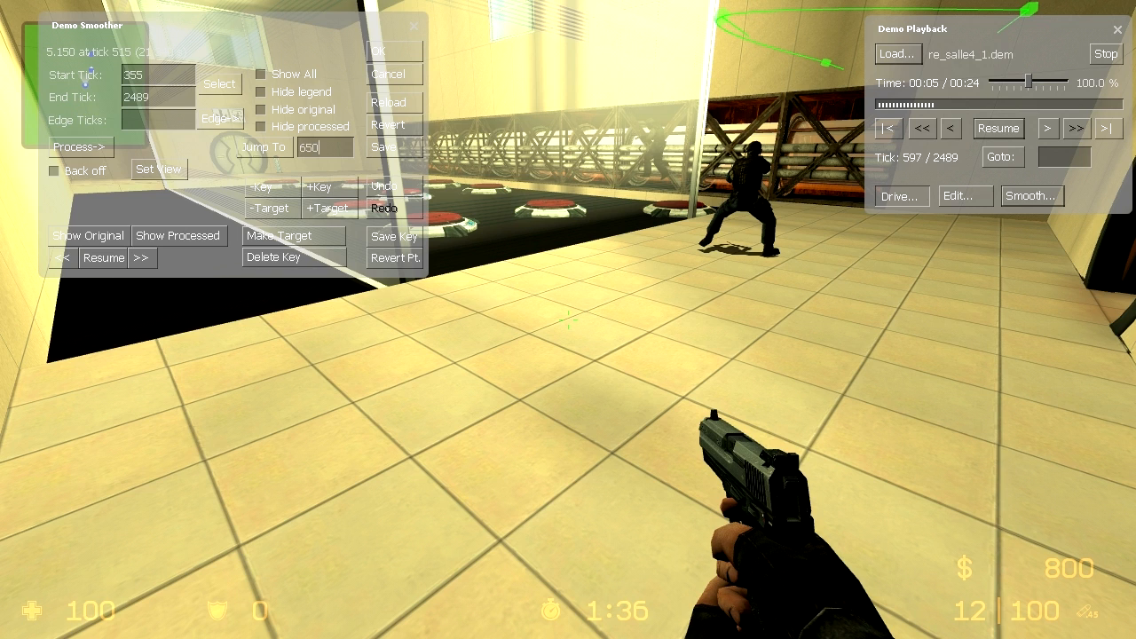
pyautogui.click(263, 148)
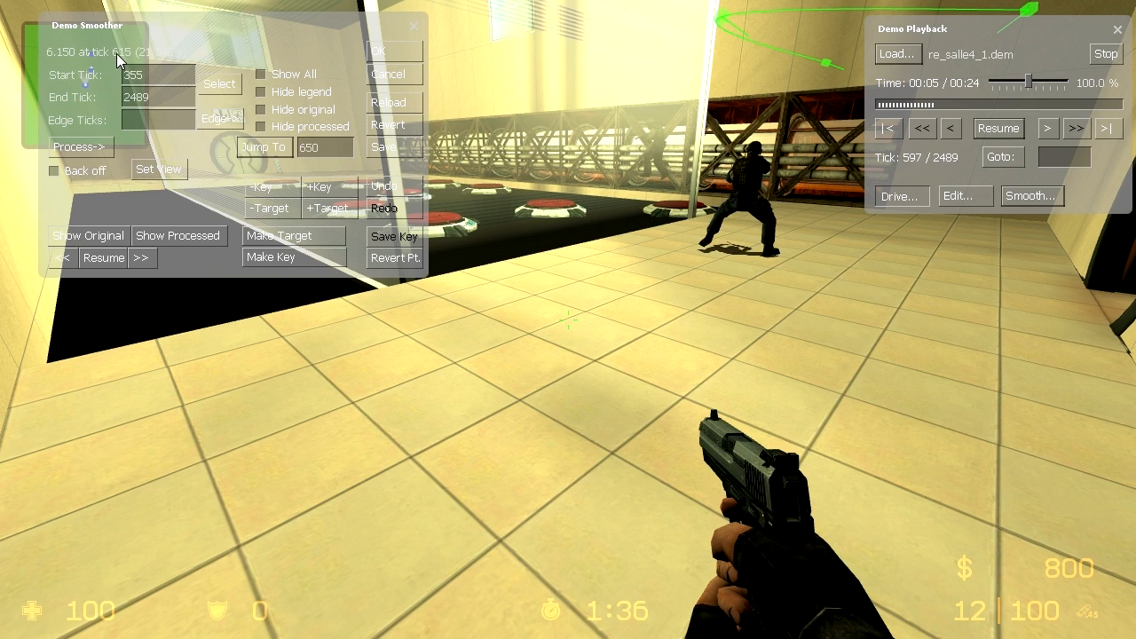
pyautogui.click(69, 258)
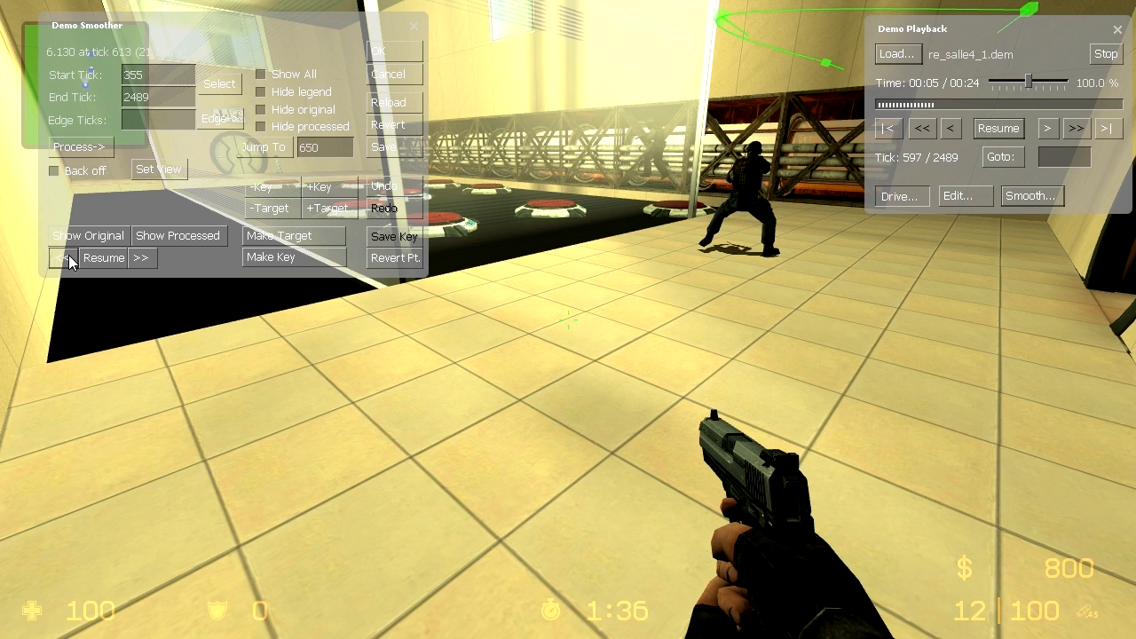
pyautogui.click(69, 258)
pyautogui.click(69, 258)
pyautogui.click(69, 258)
# Step: Frame the player from behind on the dark floor with the red buttons and make a camera key at tick 597
pyautogui.click(271, 263)
pyautogui.moveTo(269, 255)
pyautogui.mouseDown()
pyautogui.moveTo(269, 236)
pyautogui.moveTo(242, 282)
pyautogui.moveTo(238, 252)
pyautogui.moveTo(372, 259)
pyautogui.moveTo(269, 258)
pyautogui.moveTo(253, 243)
pyautogui.moveTo(269, 255)
pyautogui.mouseUp()
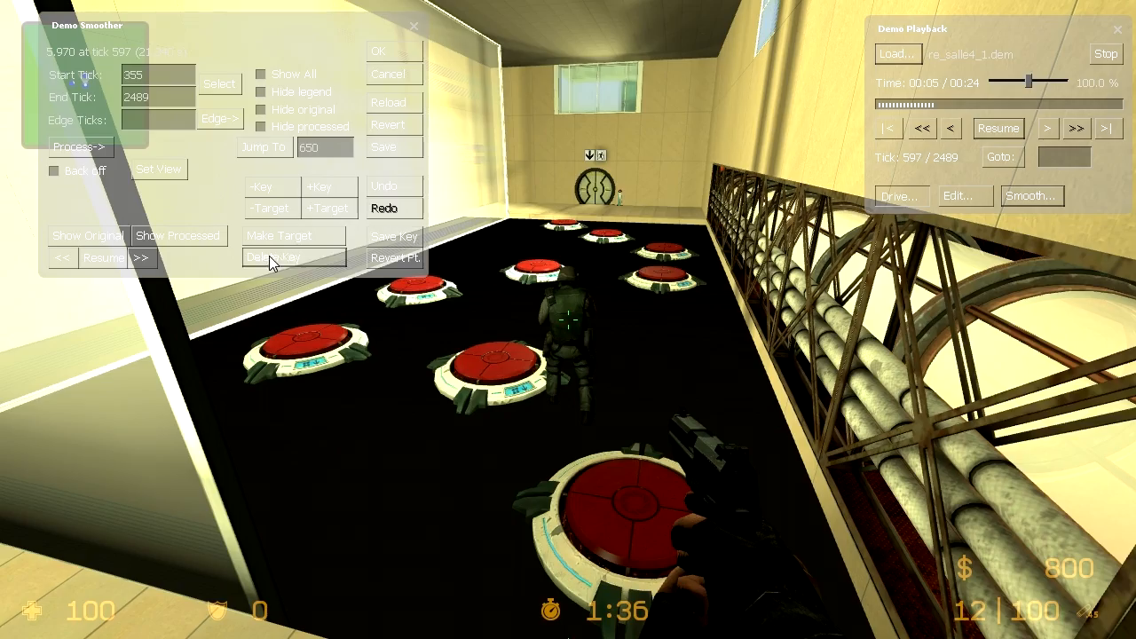
pyautogui.moveTo(719, 332)
pyautogui.mouseDown()
pyautogui.moveTo(785, 339)
pyautogui.moveTo(736, 327)
pyautogui.moveTo(702, 339)
pyautogui.moveTo(726, 328)
pyautogui.mouseUp()
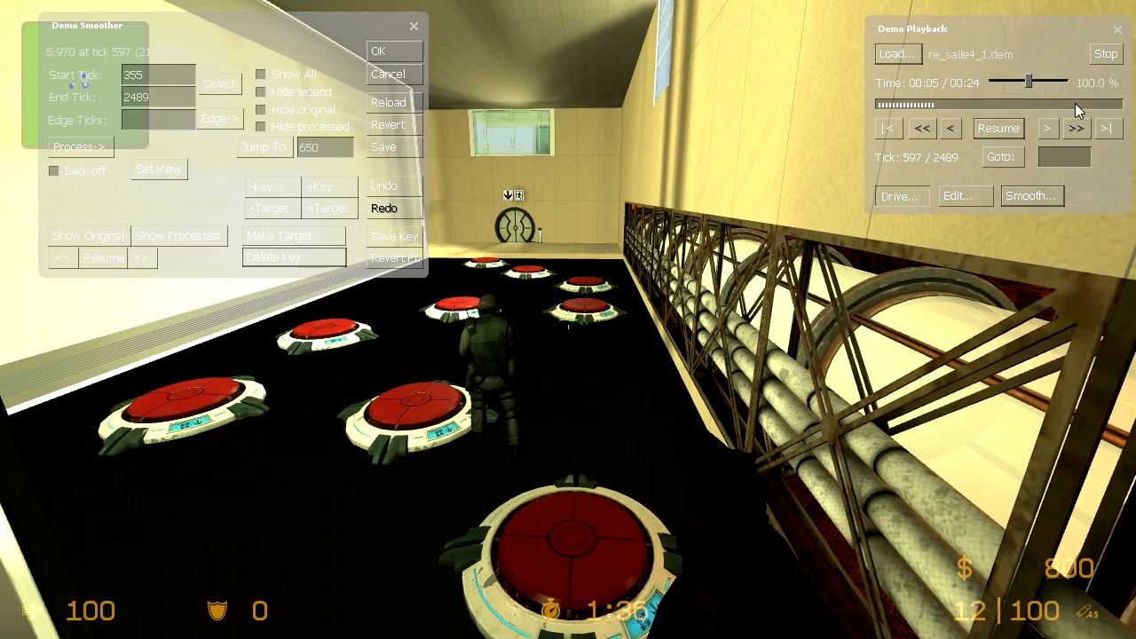
# Step: Advance the demo to tick 787 and bring the smoother to the same tick with Jump To set to 820
pyautogui.click(995, 127)
pyautogui.click(995, 127)
pyautogui.moveTo(660, 303); pyautogui.dragTo(646, 310)
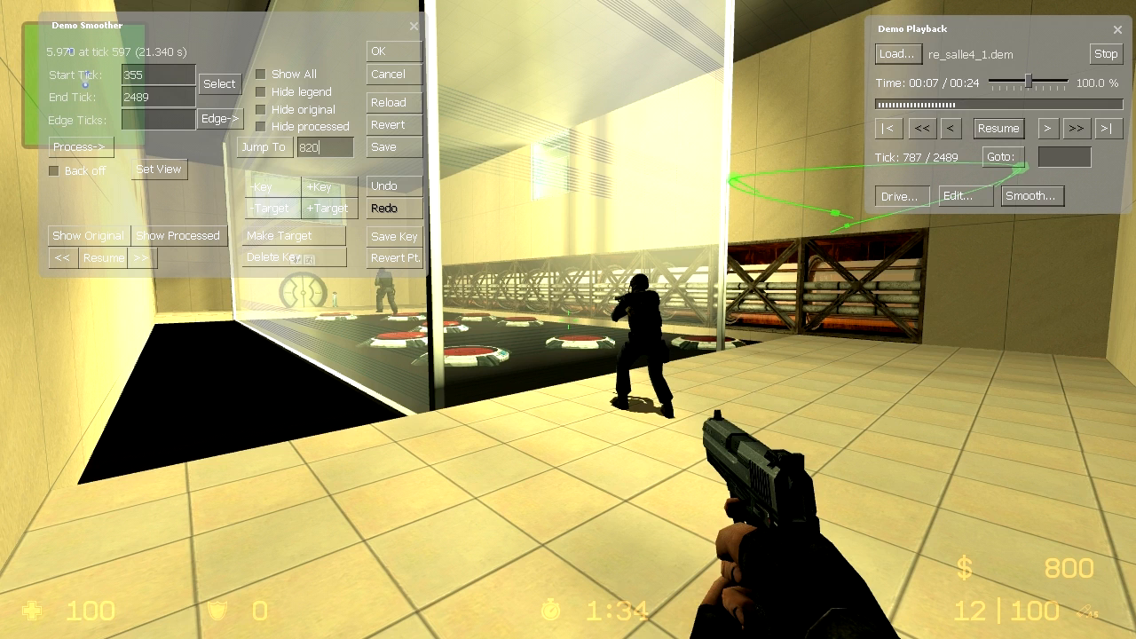
pyautogui.click(263, 147)
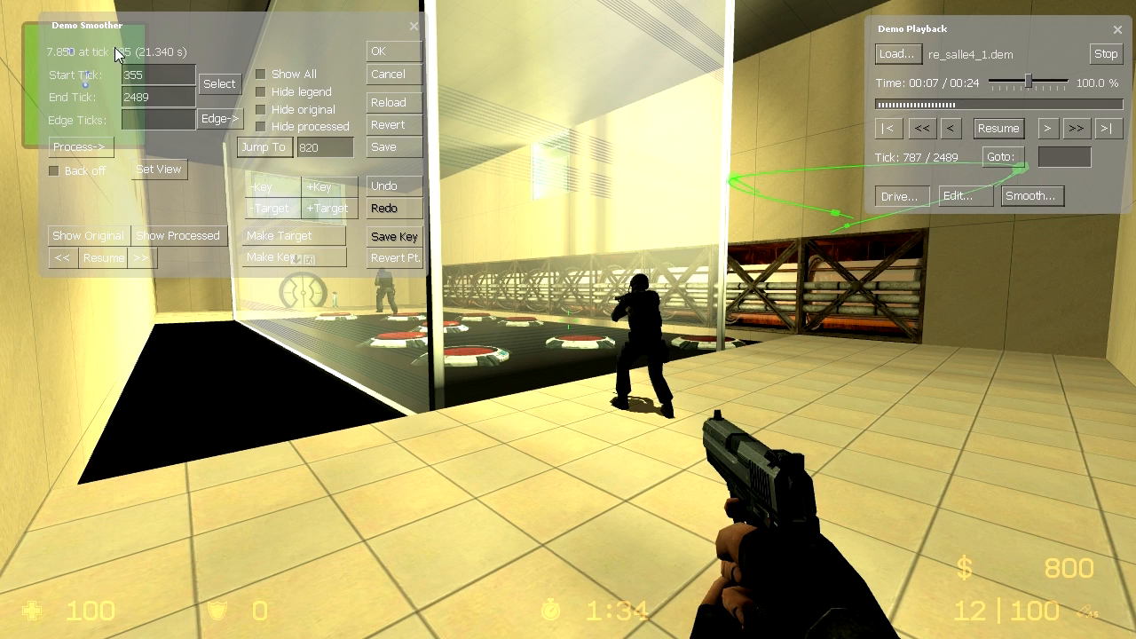
pyautogui.click(142, 259)
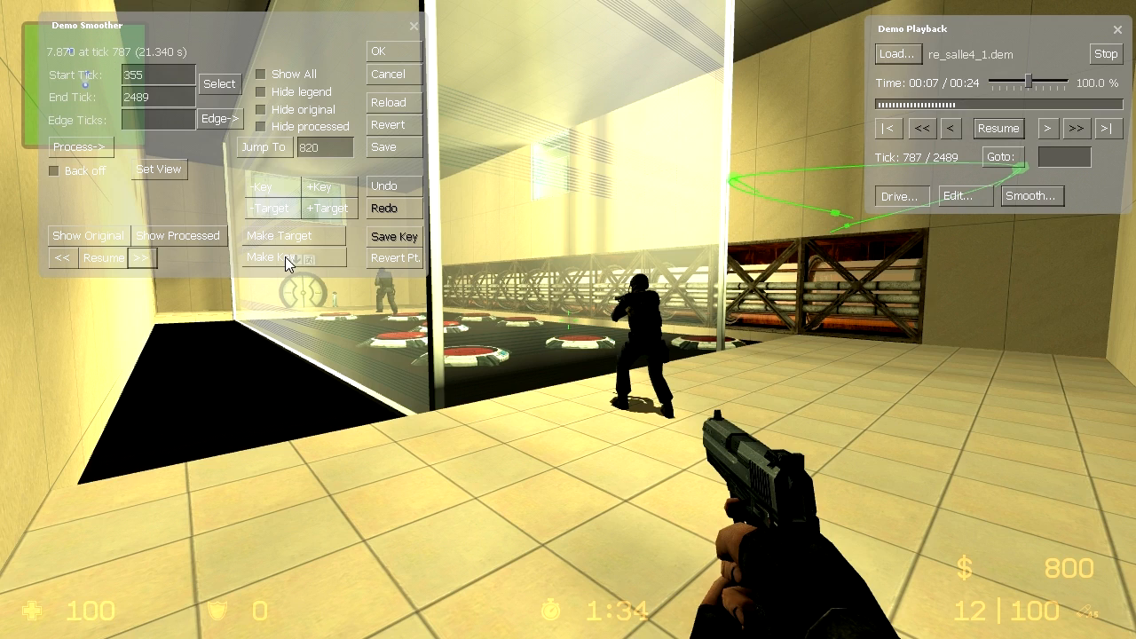
# Step: Drive the free camera over the red buttons to frame the player against the bright wall and make a camera key at tick 787
pyautogui.press('w')
pyautogui.moveTo(304, 254)
pyautogui.mouseDown()
pyautogui.moveTo(278, 263)
pyautogui.moveTo(285, 257)
pyautogui.mouseUp()
pyautogui.press('w')
pyautogui.press('w')
pyautogui.press('w')
pyautogui.press('s')
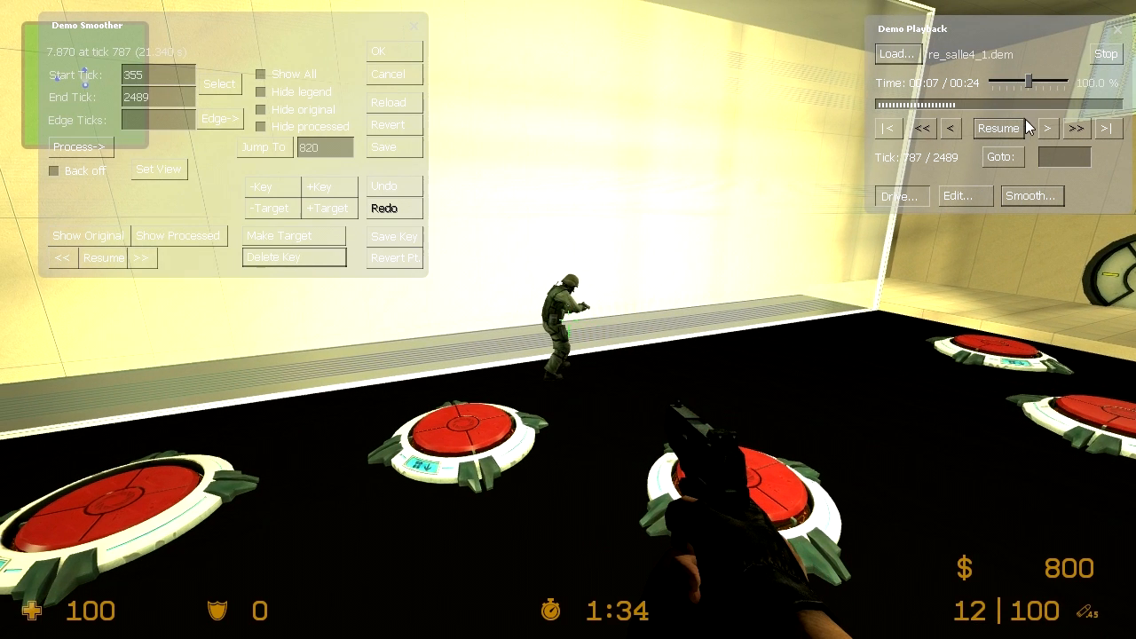
pyautogui.moveTo(646, 293)
pyautogui.mouseDown()
pyautogui.moveTo(654, 287)
pyautogui.moveTo(632, 292)
pyautogui.moveTo(646, 293)
pyautogui.mouseUp()
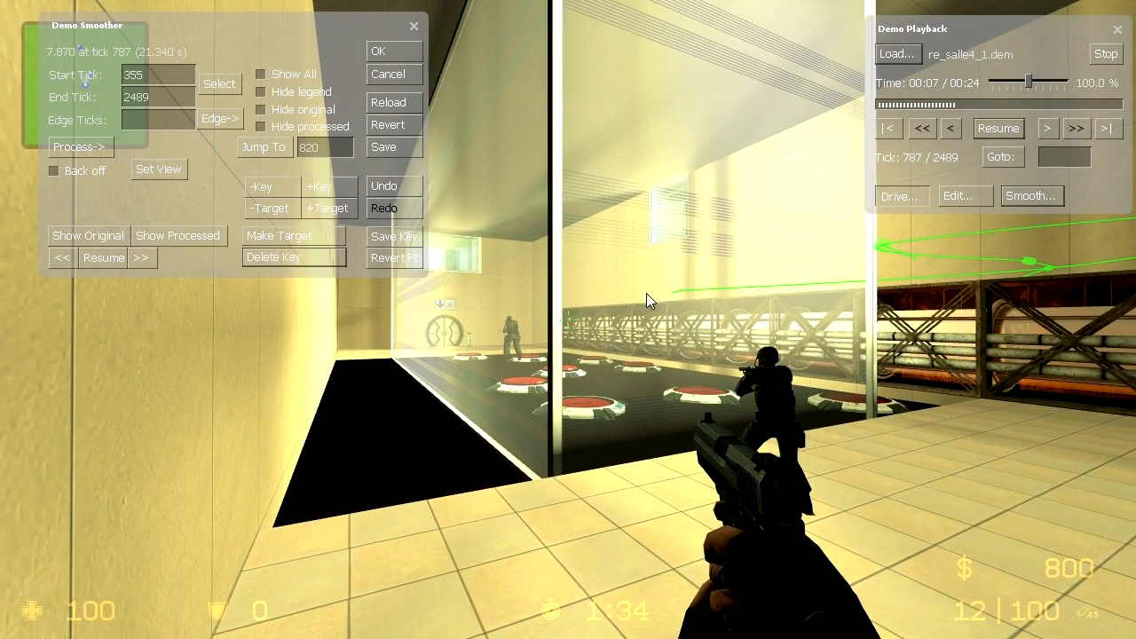
# Step: Play the demo on to tick 928 and match the smoother to it with Jump To set to 960
pyautogui.click(998, 129)
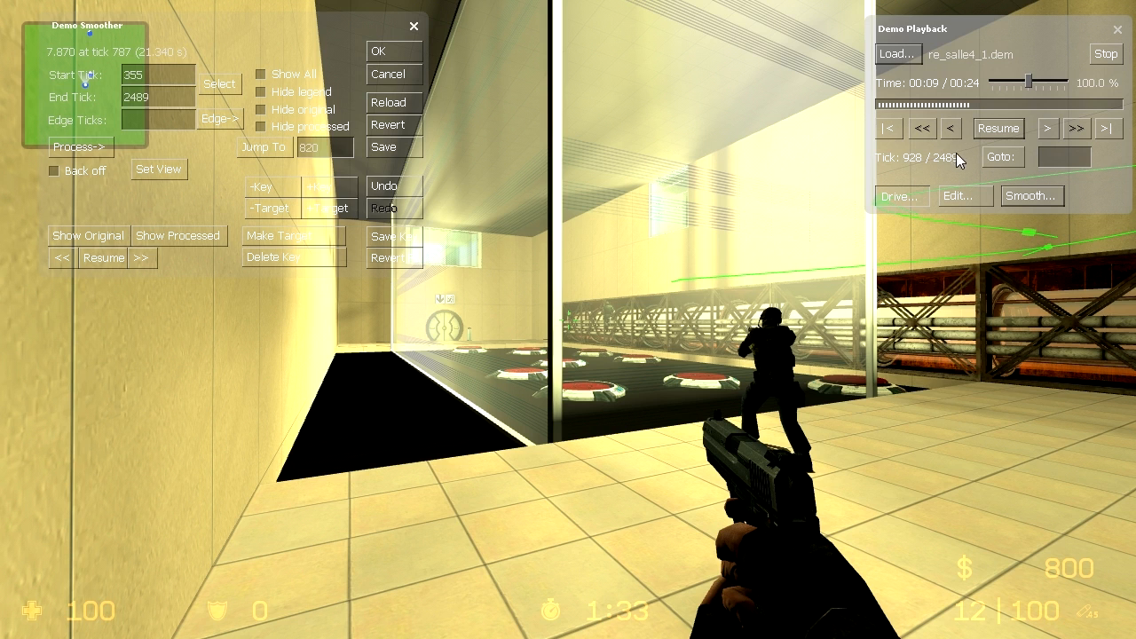
pyautogui.click(277, 146)
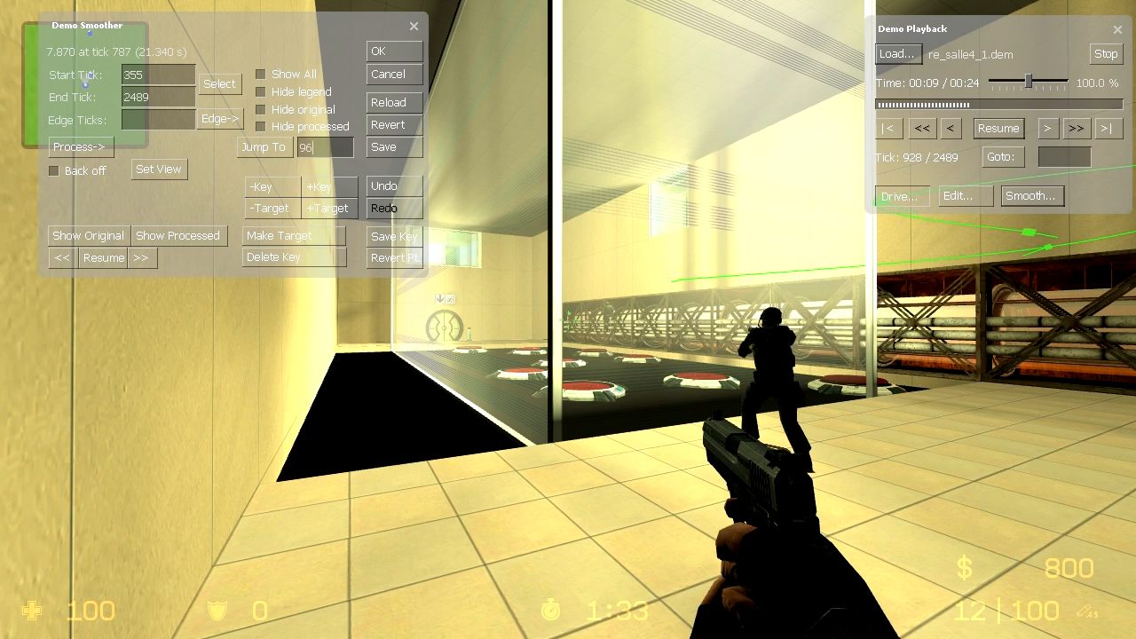
pyautogui.click(266, 148)
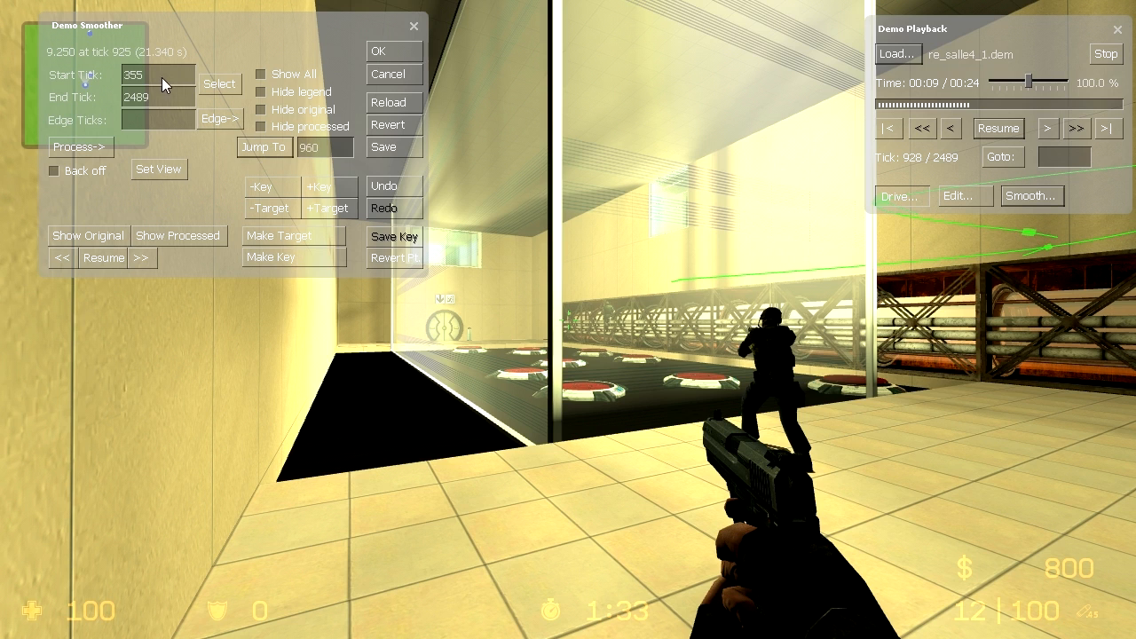
pyautogui.click(141, 257)
# Step: Drive the camera to a view of the round door and the pipe wall and make a camera key at tick 928
pyautogui.click(282, 258)
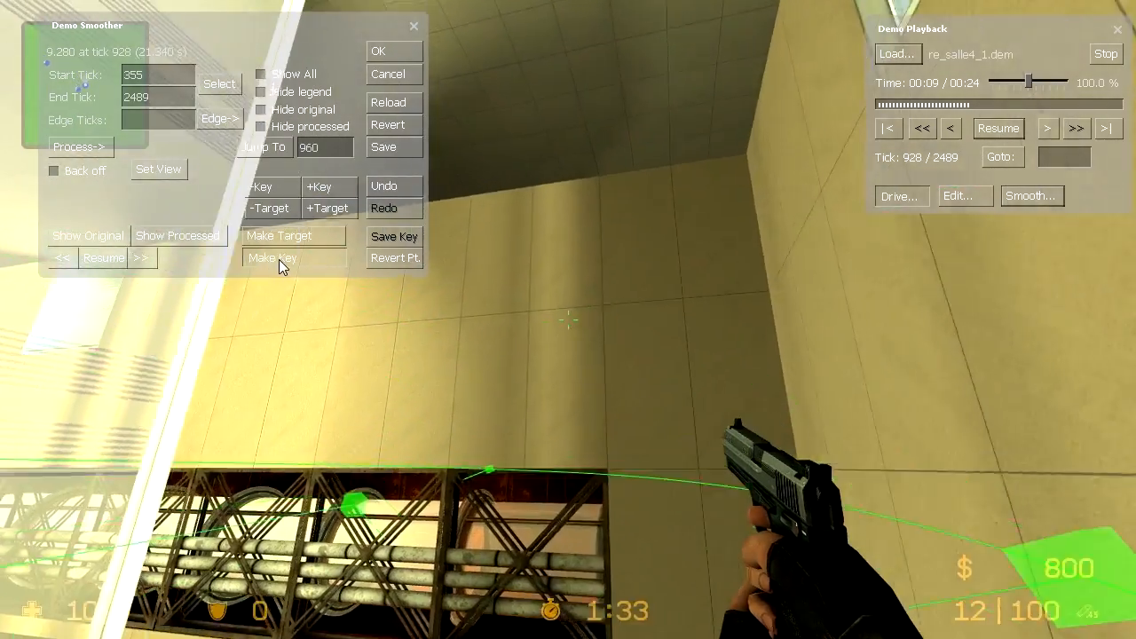
pyautogui.moveTo(279, 259)
pyautogui.mouseDown()
pyautogui.moveTo(337, 279)
pyautogui.moveTo(281, 258)
pyautogui.mouseUp()
pyautogui.moveTo(491, 276); pyautogui.dragTo(492, 276)
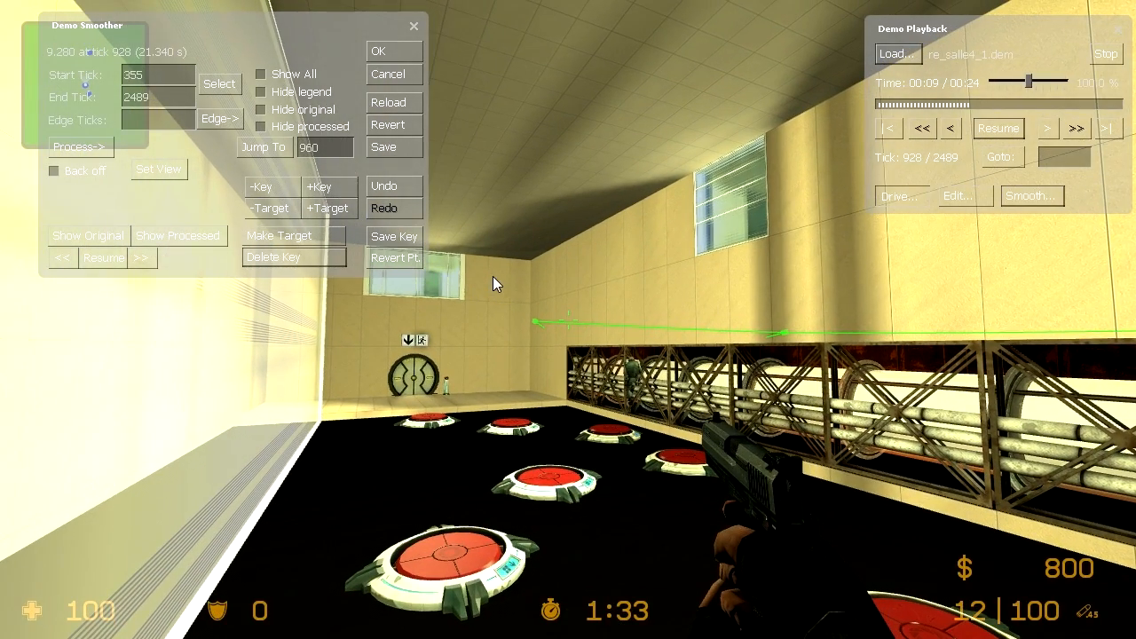
# Step: Play the demo on to tick 1174, set Jump To to 1200 and bring the smoother to tick 1174
pyautogui.click(997, 129)
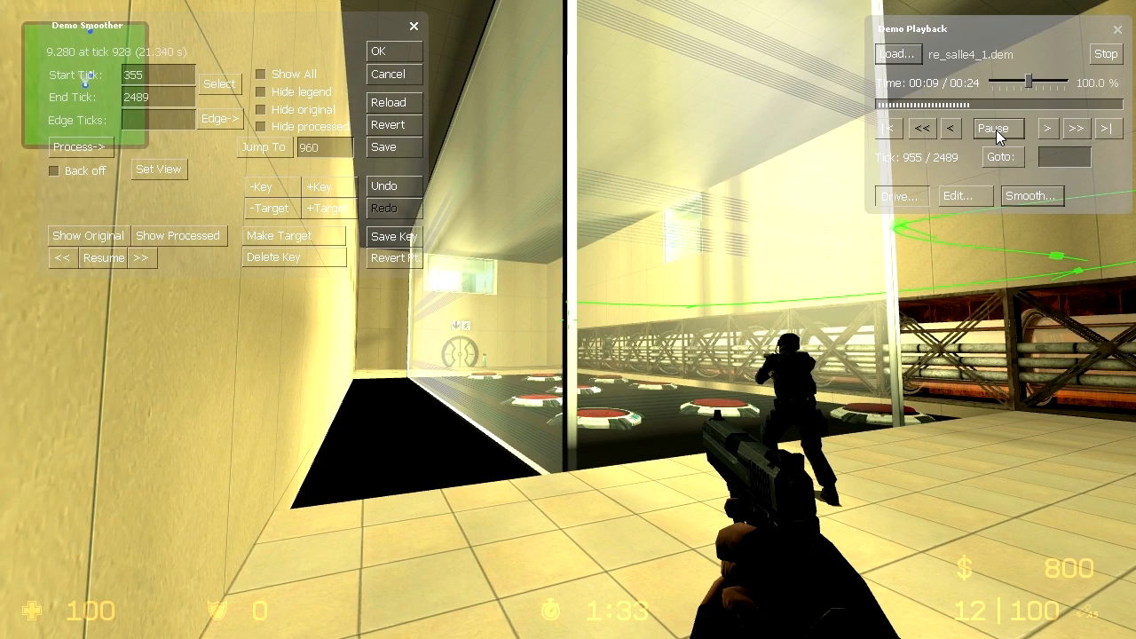
pyautogui.click(997, 130)
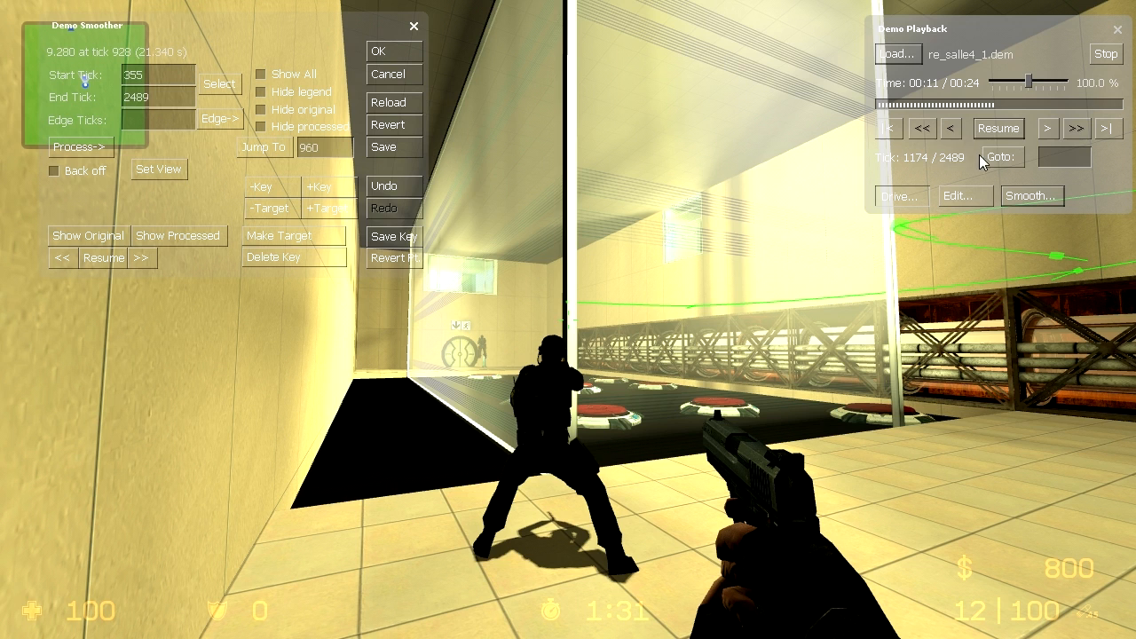
pyautogui.click(325, 149)
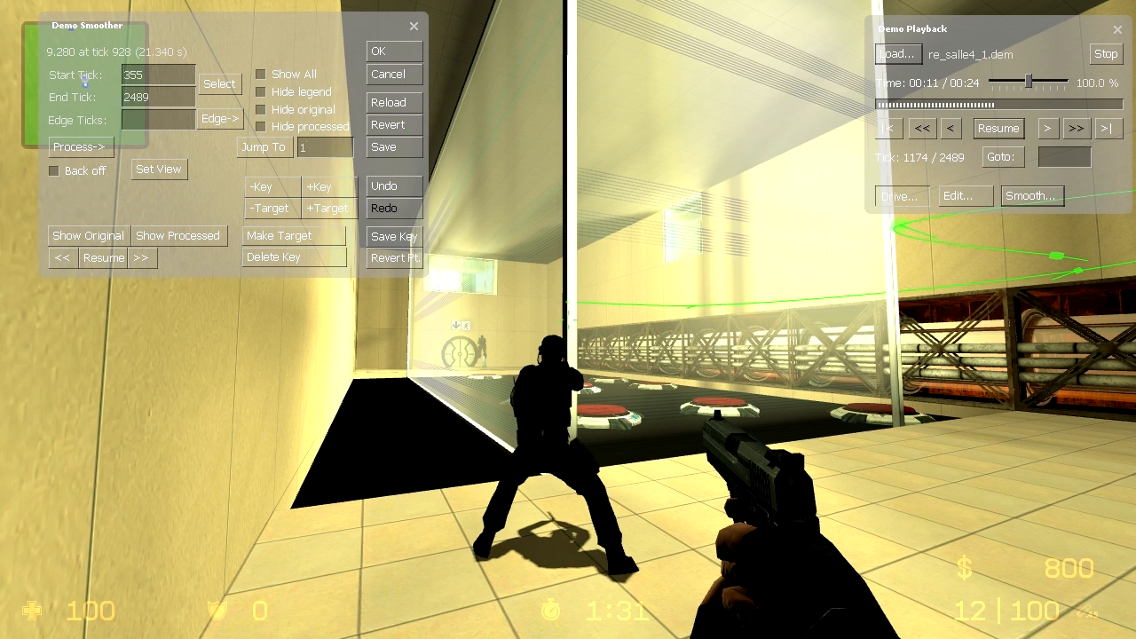
pyautogui.click(284, 147)
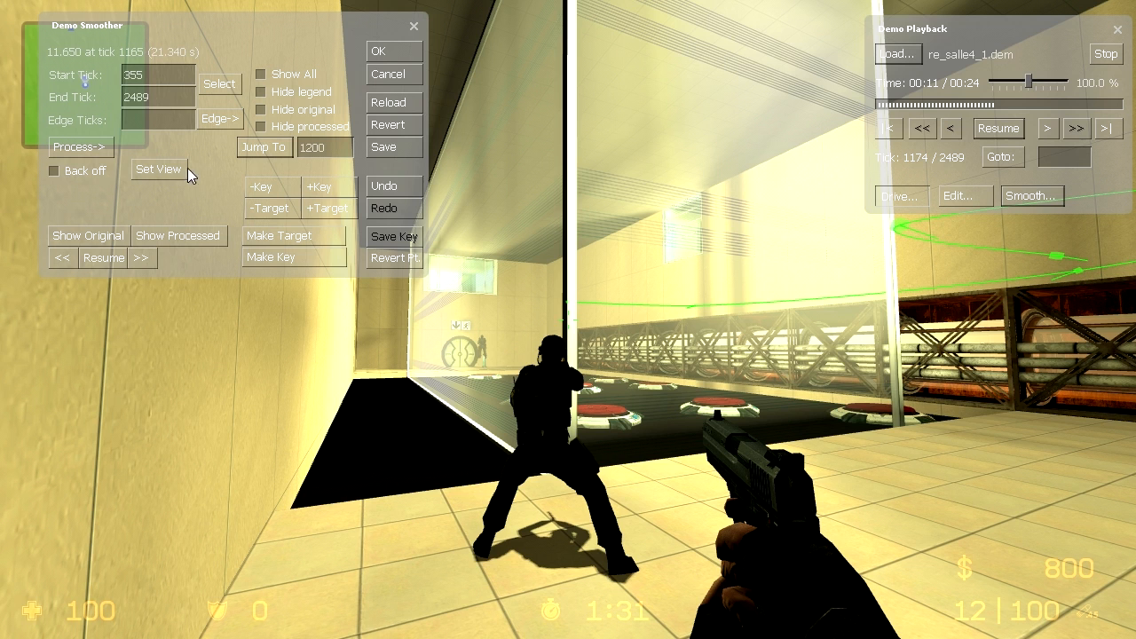
pyautogui.click(144, 259)
pyautogui.click(145, 258)
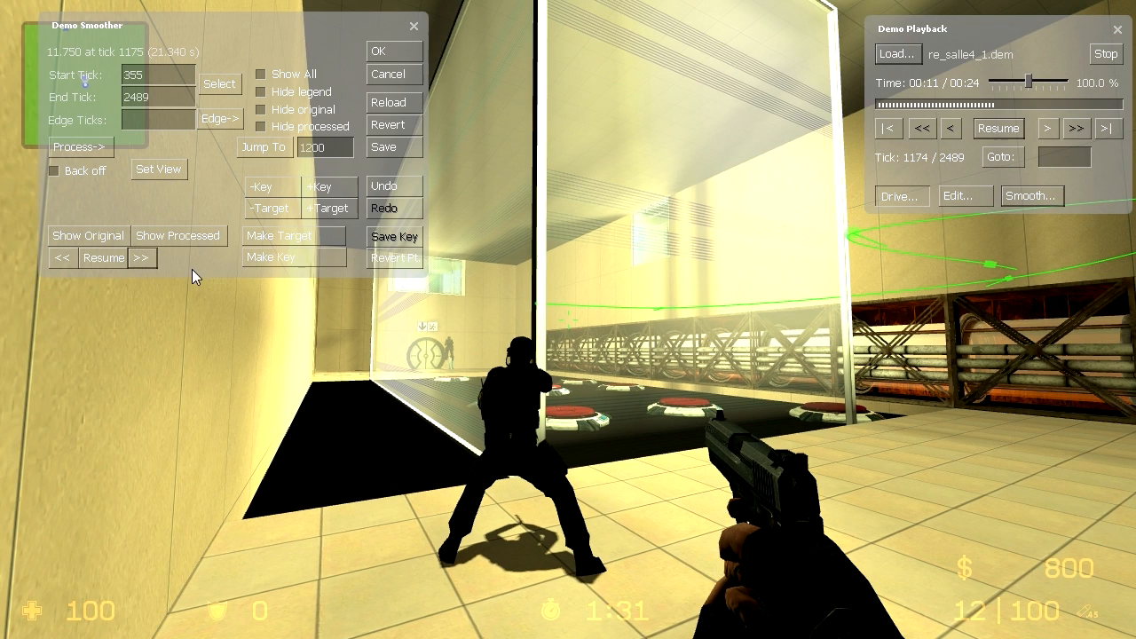
pyautogui.click(61, 258)
# Step: Move the camera close to the player beside the closed round door and make a camera key at tick 1174
pyautogui.moveTo(280, 260)
pyautogui.mouseDown()
pyautogui.moveTo(292, 261)
pyautogui.moveTo(279, 260)
pyautogui.mouseUp()
pyautogui.press('w')
pyautogui.press('s')
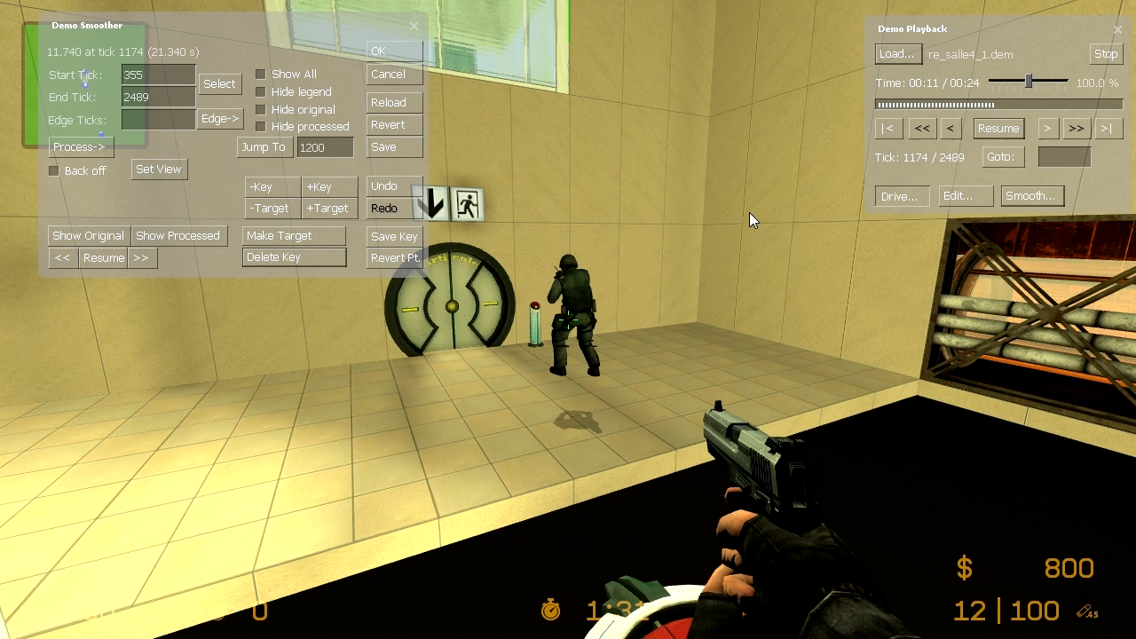
# Step: Play the demo on to tick 1324 and jump the smoother ahead with Jump To set to 1400
pyautogui.click(996, 129)
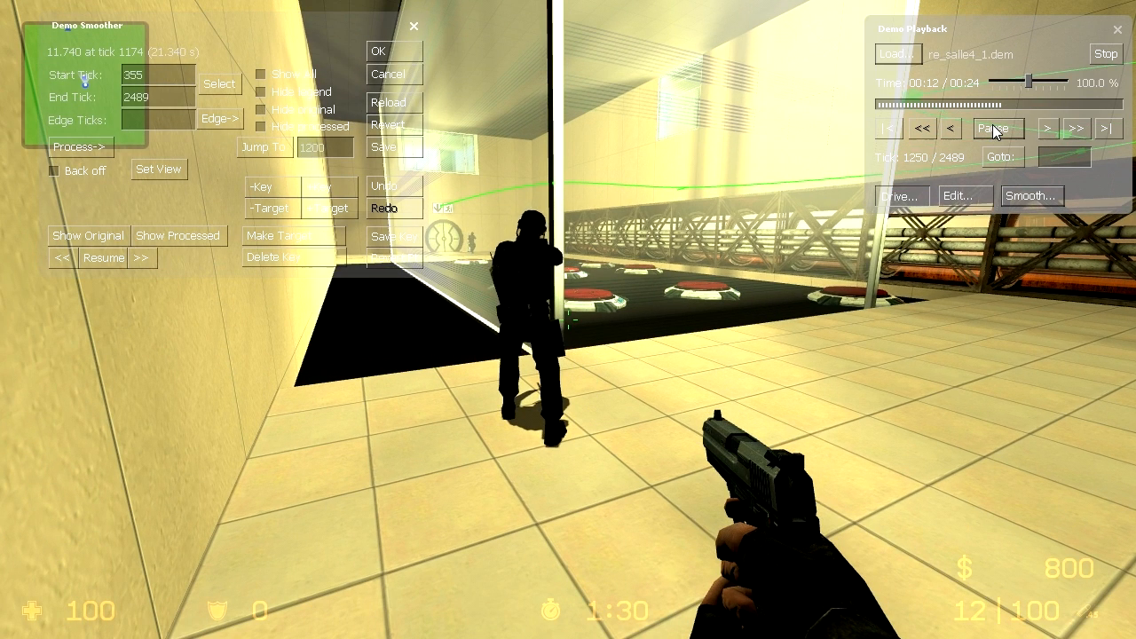
pyautogui.click(995, 129)
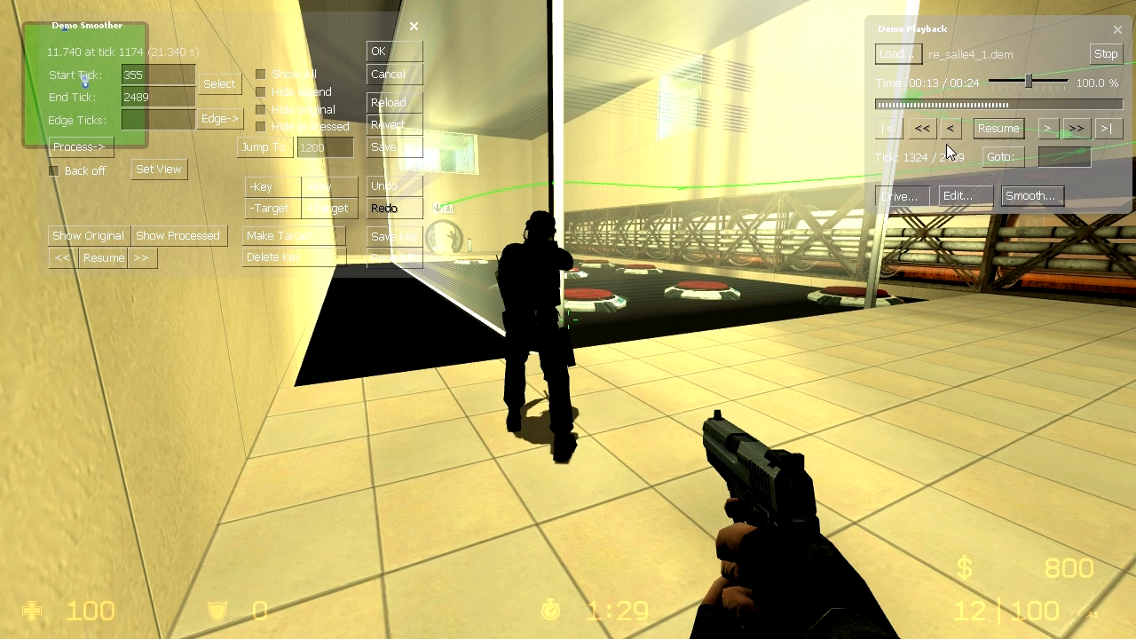
pyautogui.click(345, 150)
pyautogui.press('BackSpace')
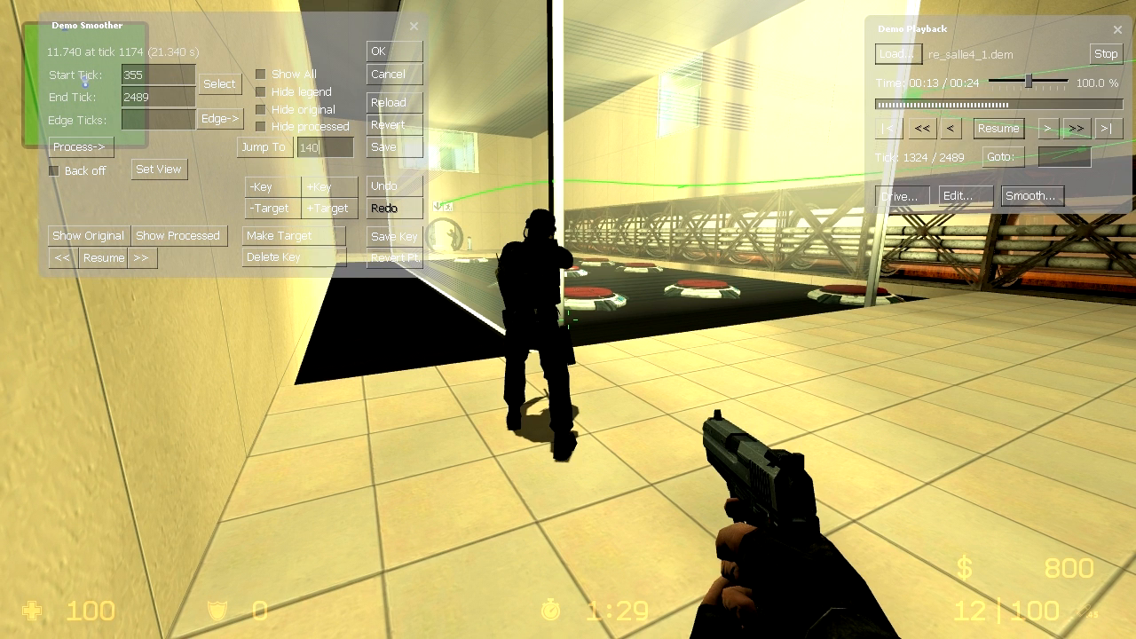
pyautogui.click(263, 153)
# Step: Step the smoother backward to tick 1324 to match the demo
pyautogui.click(62, 259)
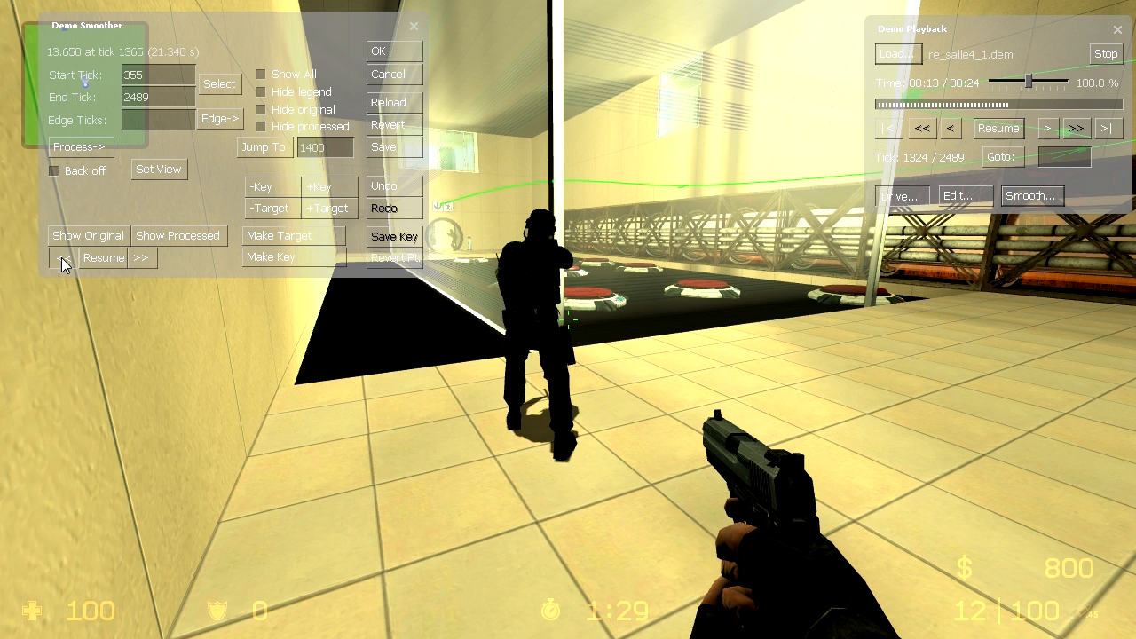
pyautogui.click(62, 260)
pyautogui.click(62, 259)
pyautogui.click(62, 259)
pyautogui.click(62, 259)
pyautogui.click(62, 259)
pyautogui.click(62, 259)
pyautogui.click(62, 260)
pyautogui.click(62, 261)
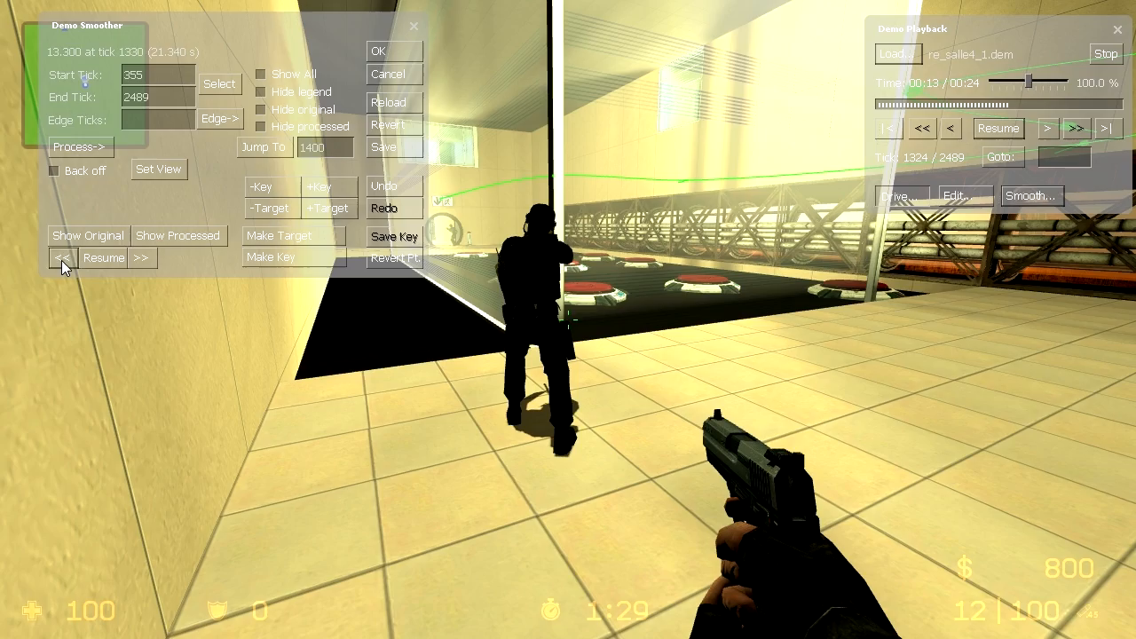
pyautogui.click(62, 260)
# Step: Frame the player crouching at the open round door from closer up and make a camera key at tick 1324
pyautogui.click(277, 256)
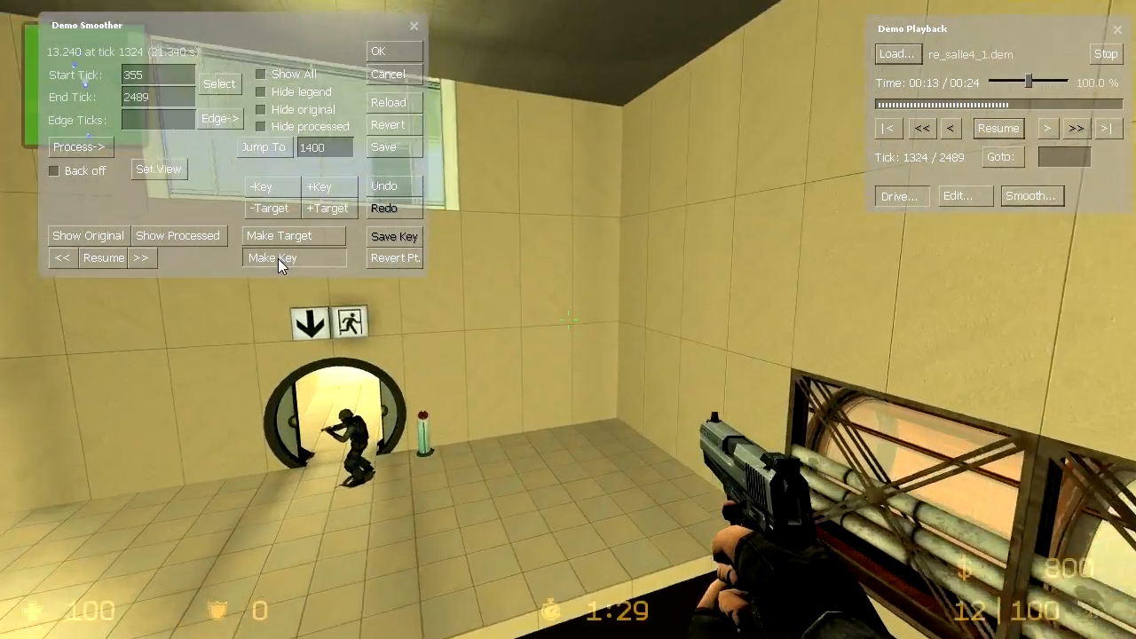
pyautogui.moveTo(278, 258)
pyautogui.mouseDown()
pyautogui.moveTo(269, 263)
pyautogui.moveTo(276, 256)
pyautogui.mouseUp()
pyautogui.click(277, 255)
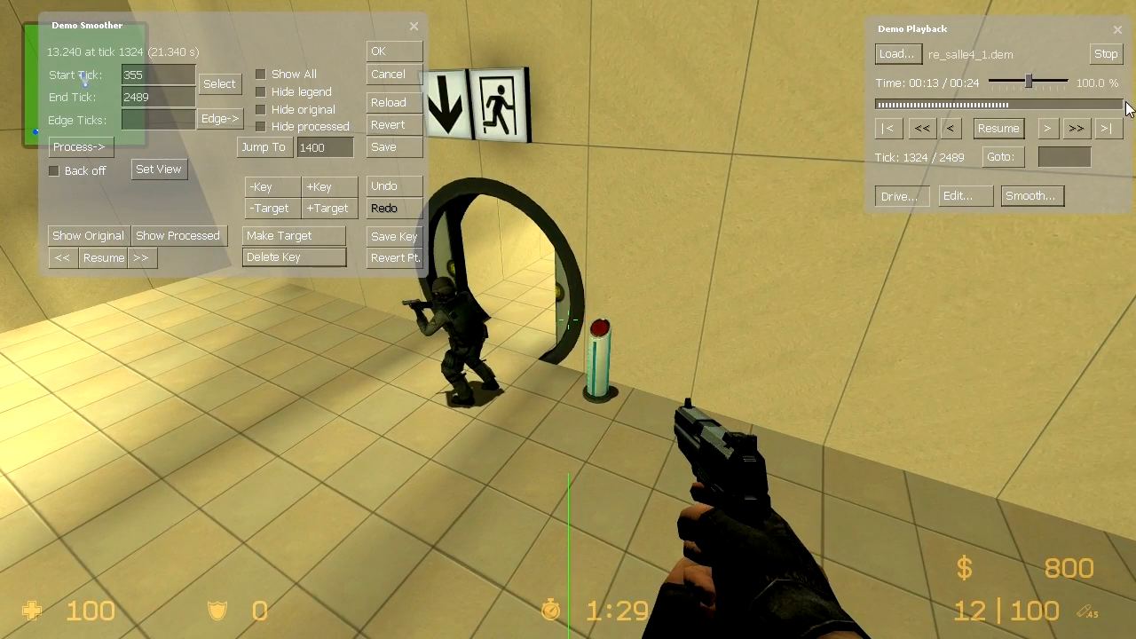
# Step: Advance the demo to tick 1454 and align the smoother with it using a Jump To value of 1500
pyautogui.click(996, 125)
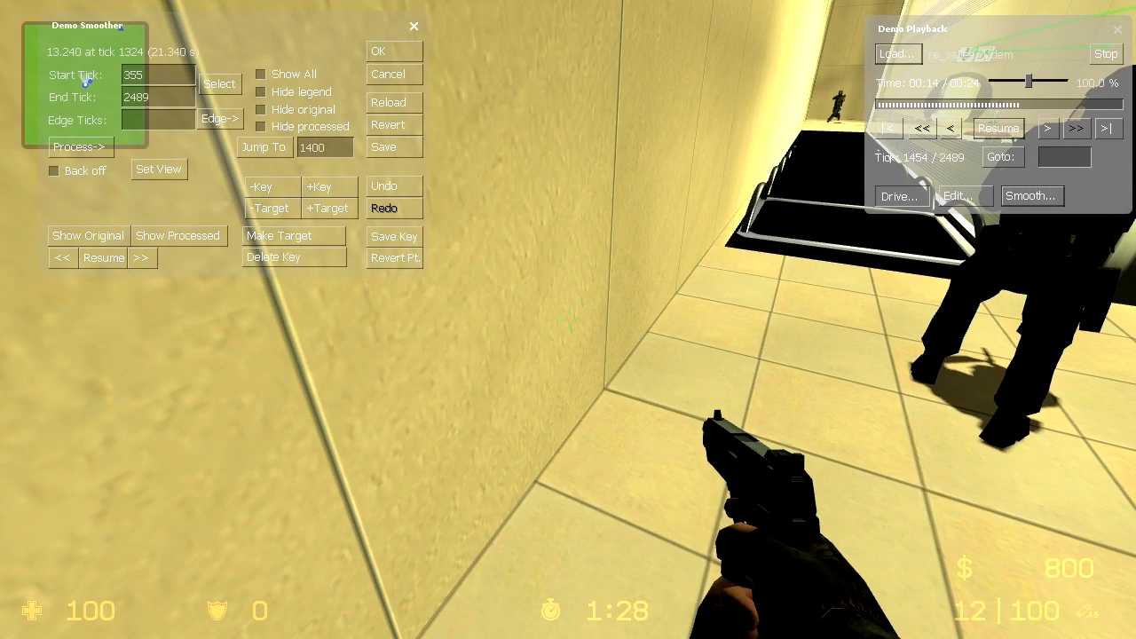
pyautogui.click(328, 147)
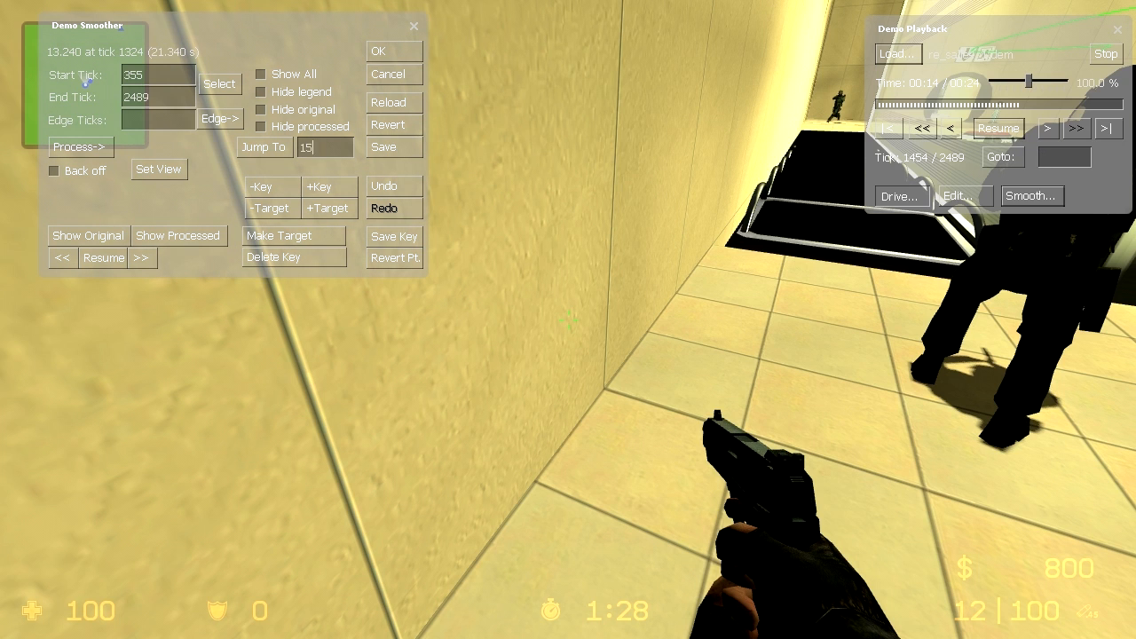
pyautogui.click(277, 149)
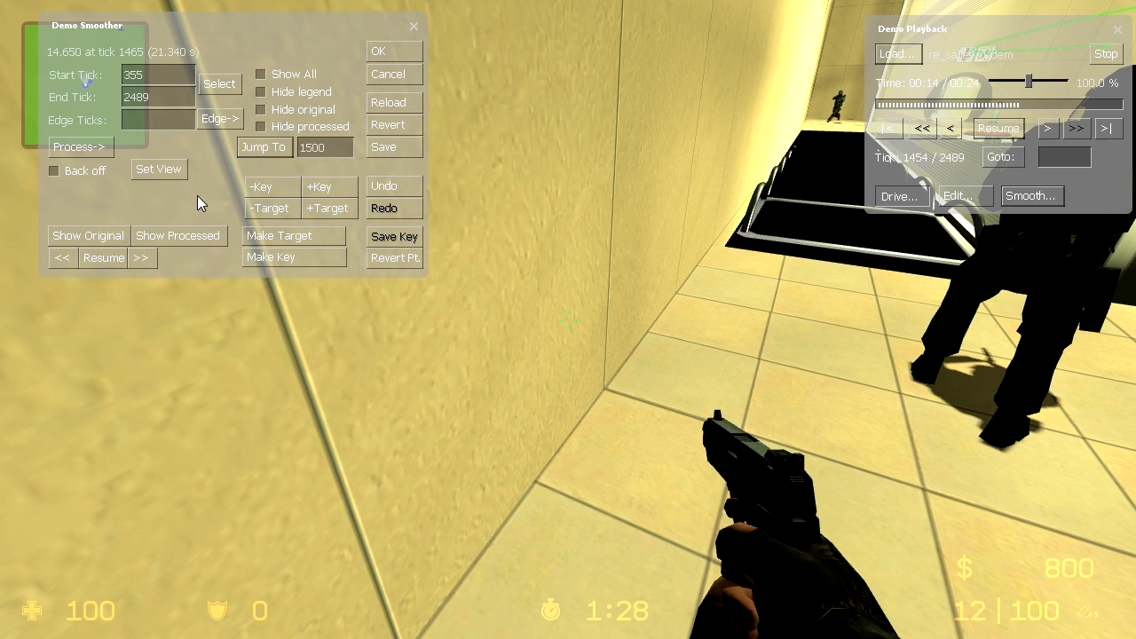
pyautogui.click(63, 257)
pyautogui.click(63, 257)
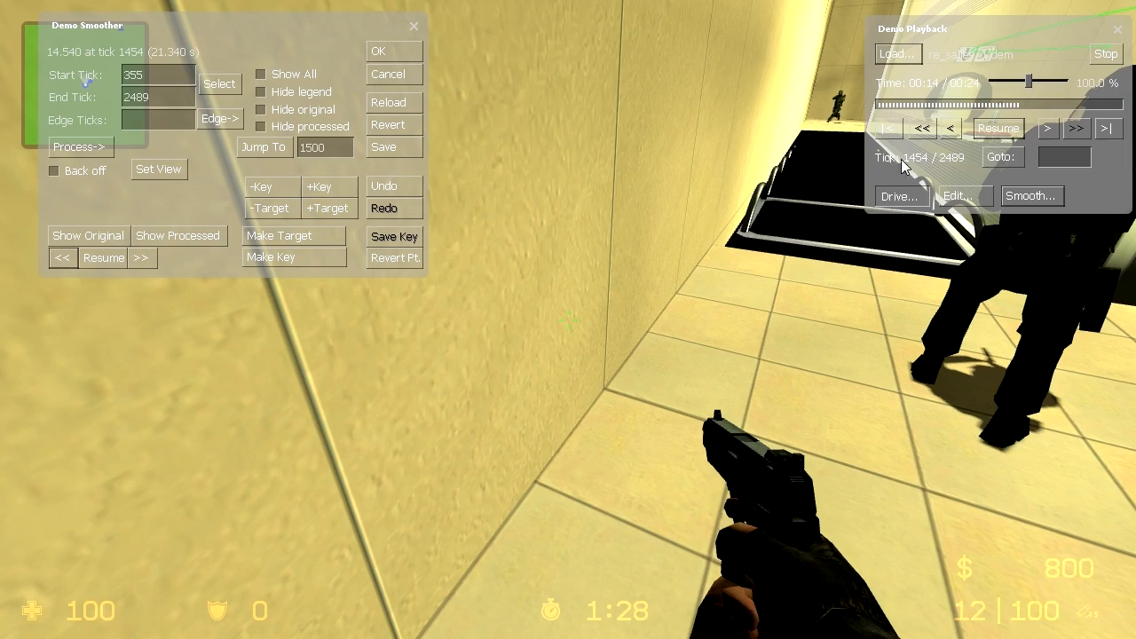
# Step: Drive the camera back to a view over the red buttons toward the open round door and make a camera key at tick 1454
pyautogui.click(329, 258)
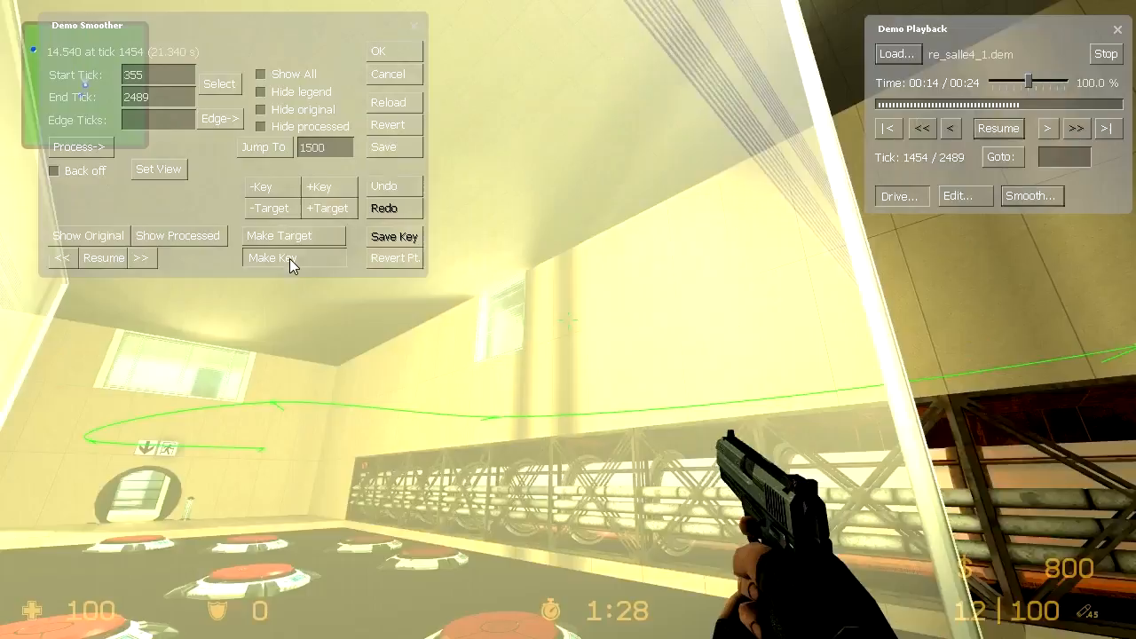
pyautogui.press('w')
pyautogui.moveTo(289, 258); pyautogui.dragTo(326, 258)
pyautogui.press('w')
pyautogui.press('w')
pyautogui.press('w')
pyautogui.moveTo(601, 194); pyautogui.dragTo(601, 193)
pyautogui.press('w')
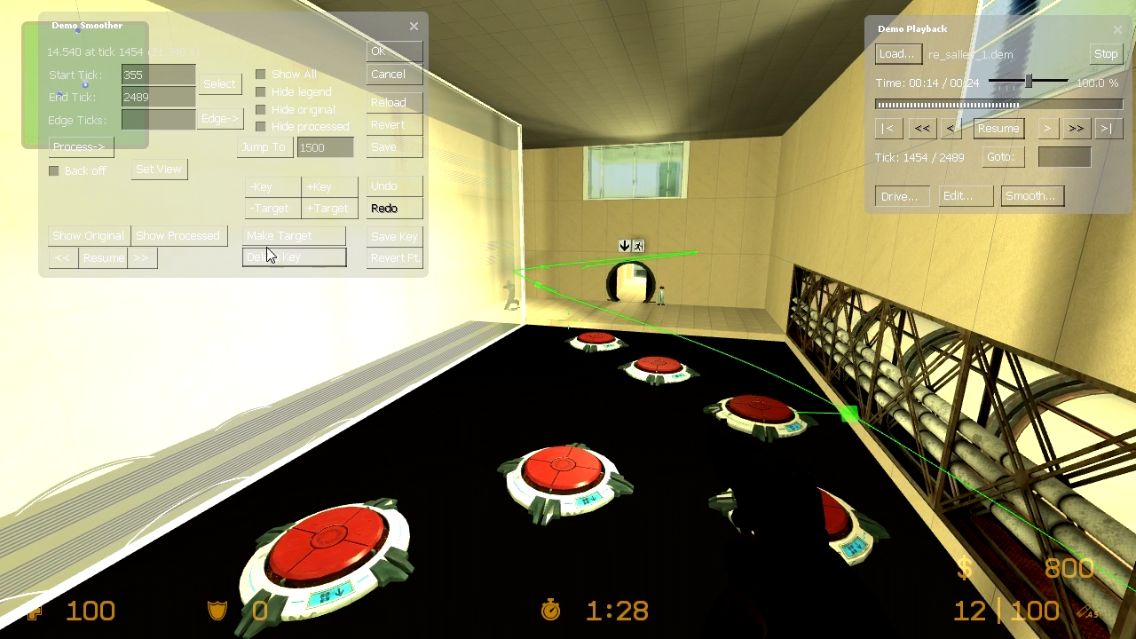
# Step: Process the selected ticks 355 to 2489 with Spline Origin and Spline Angles to smooth the camera path
pyautogui.click(74, 148)
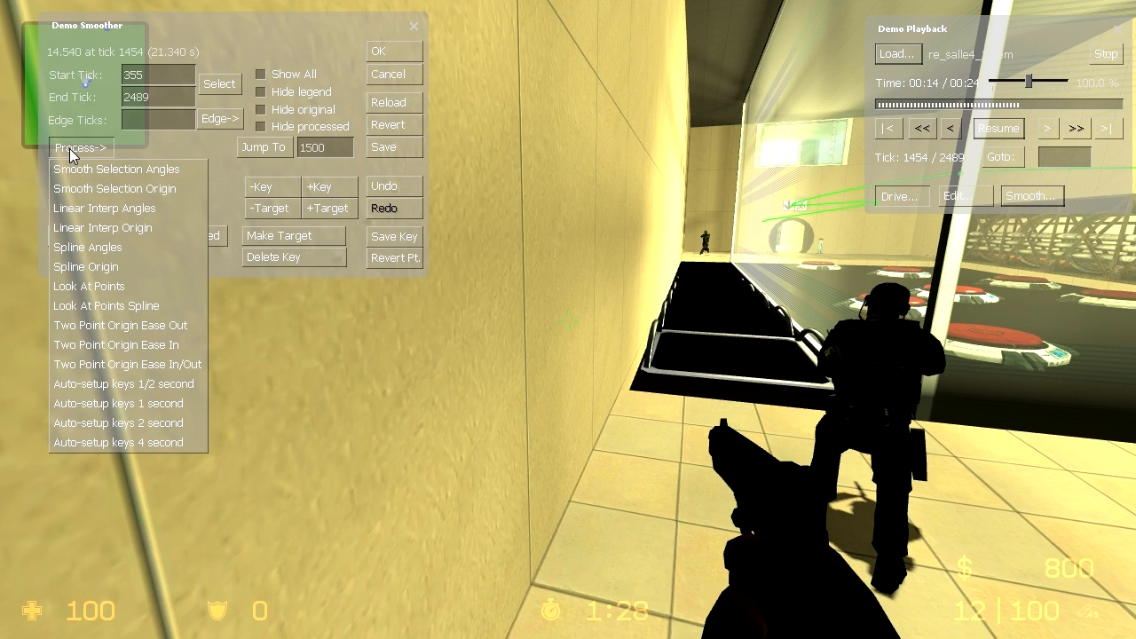
pyautogui.click(92, 268)
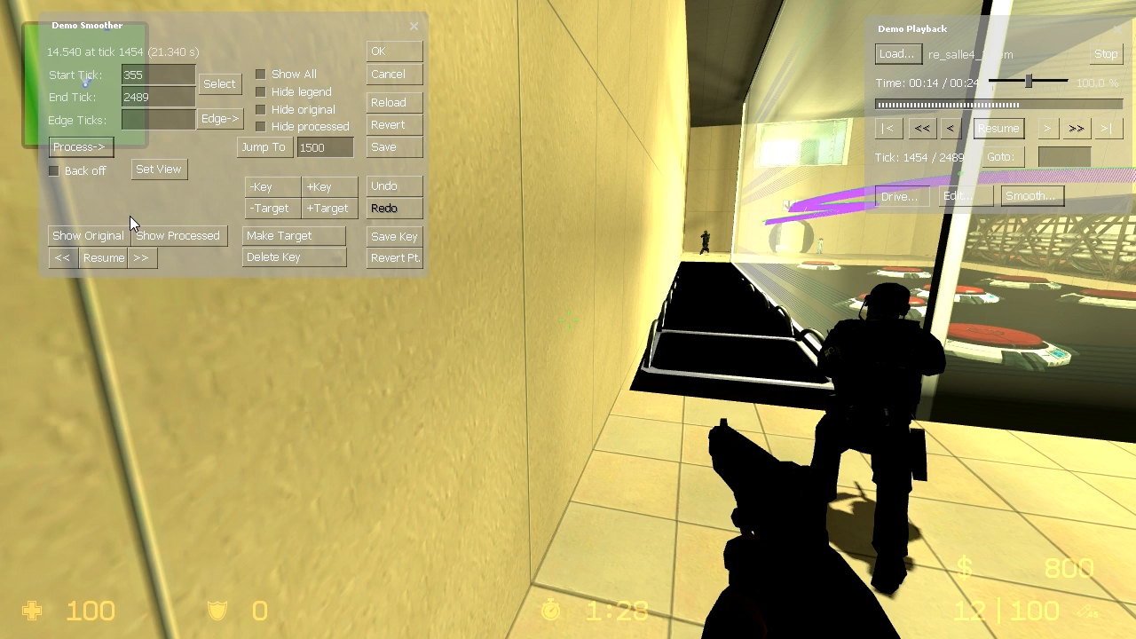
pyautogui.click(89, 151)
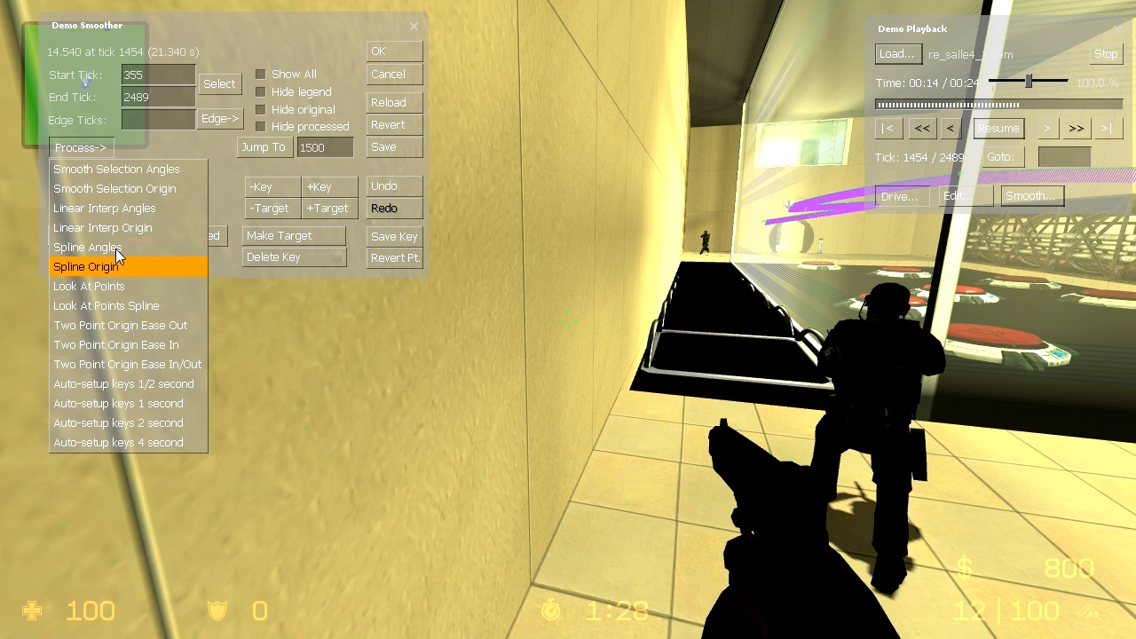
pyautogui.click(86, 248)
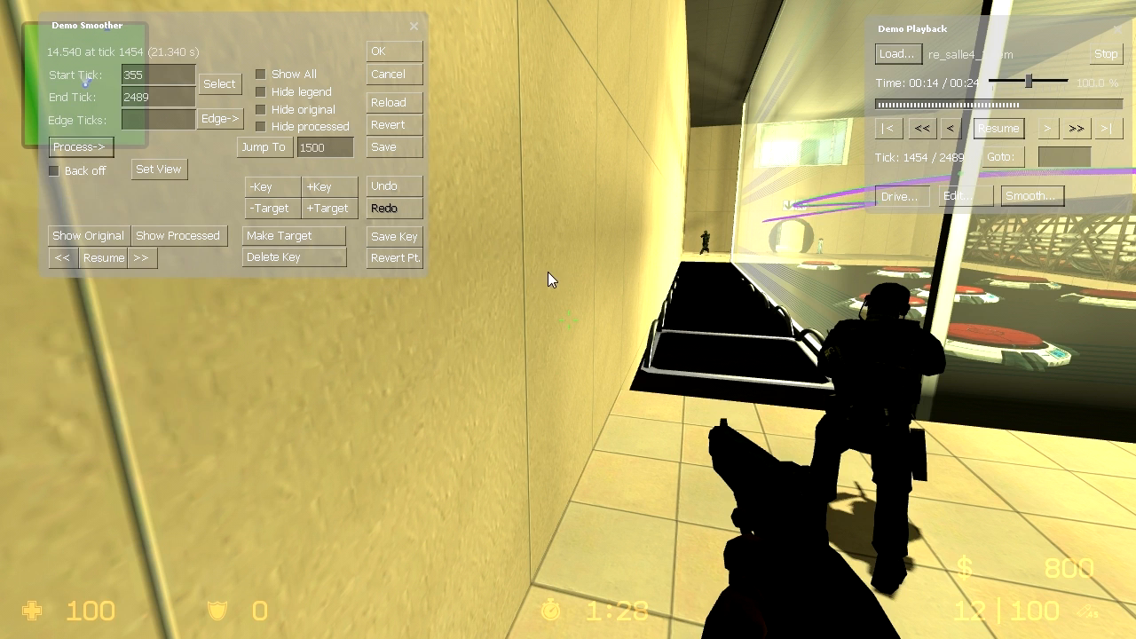
# Step: Fly the camera along the processed spline path to examine its curve and view directions over the room
pyautogui.moveTo(462, 331); pyautogui.dragTo(522, 332)
pyautogui.press('w')
pyautogui.press('s')
pyautogui.press('w')
pyautogui.press('w')
pyautogui.press('w')
pyautogui.press('s')
pyautogui.press('w')
pyautogui.press('s')
pyautogui.press('w')
pyautogui.press('w')
pyautogui.press('s')
pyautogui.press('w')
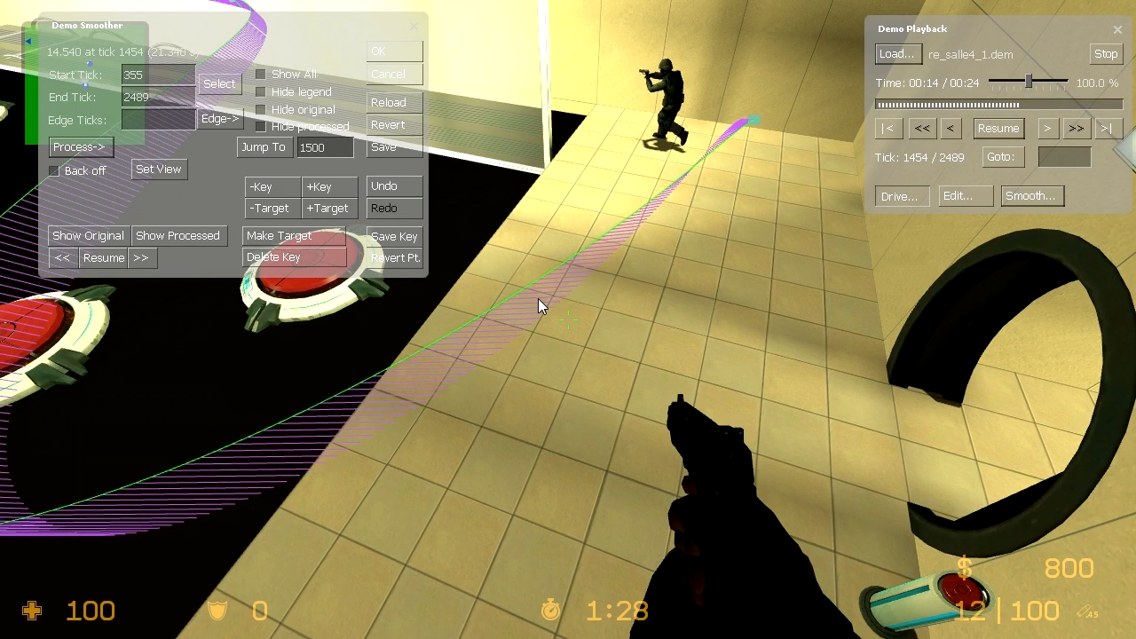
# Step: Save the smoothed demo, accept and close the Demo Smoother, and stop playback of re_salle4_1.dem
pyautogui.click(387, 148)
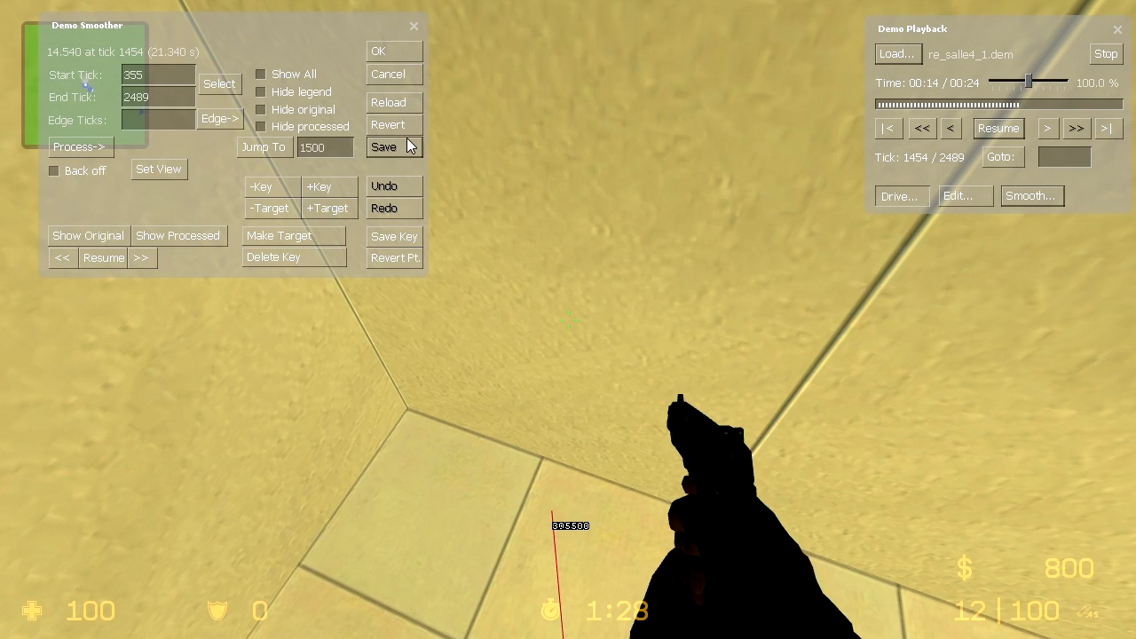
pyautogui.click(388, 53)
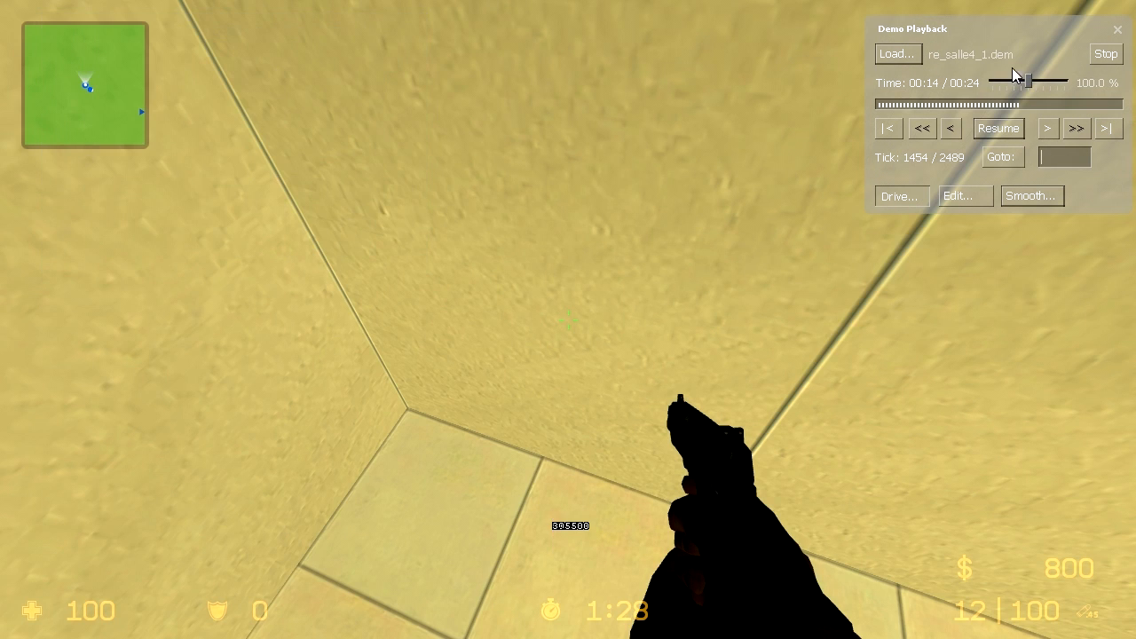
pyautogui.click(1107, 58)
# Step: Load the smoothed demo file re_salle4_1_smooth.dem and play it
pyautogui.moveTo(905, 39); pyautogui.dragTo(695, 60)
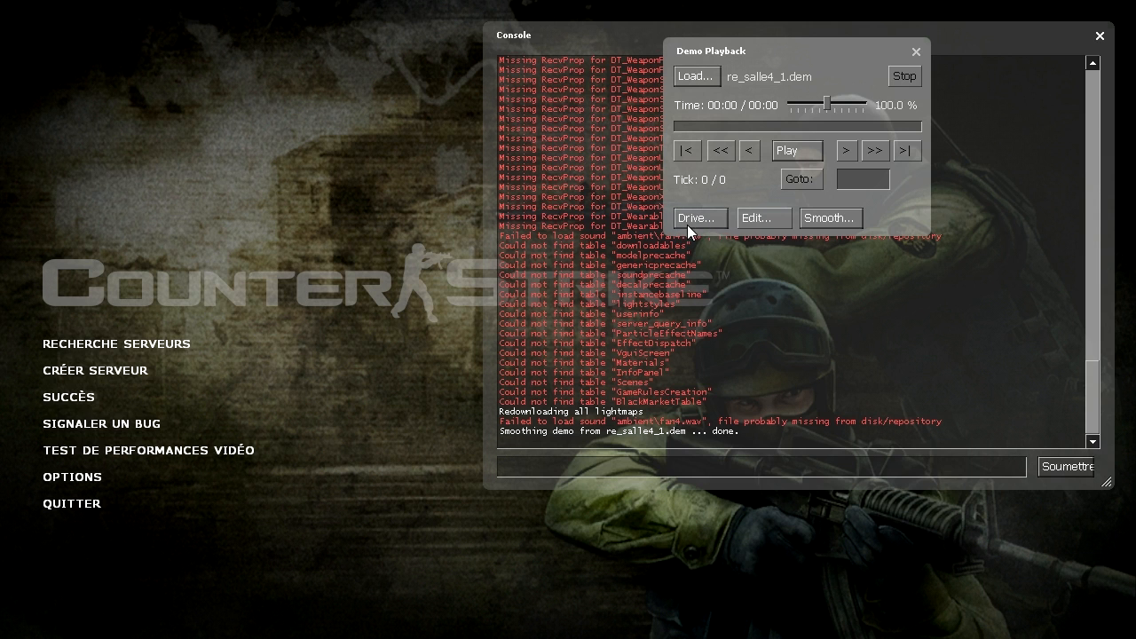
pyautogui.click(692, 78)
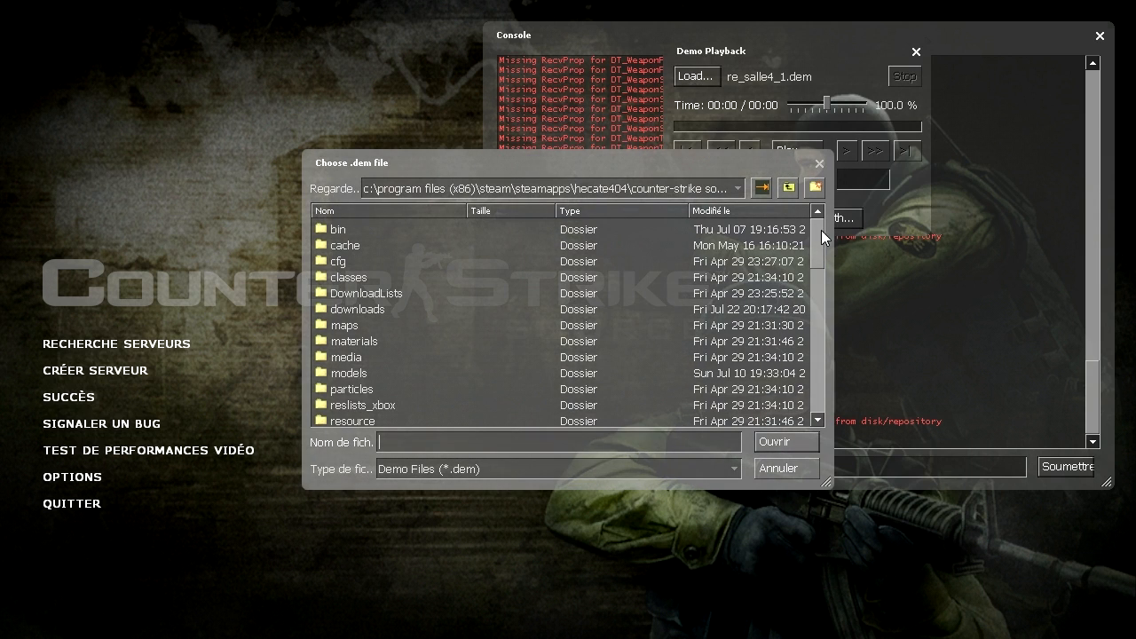
pyautogui.moveTo(822, 238); pyautogui.dragTo(813, 338)
pyautogui.click(410, 295)
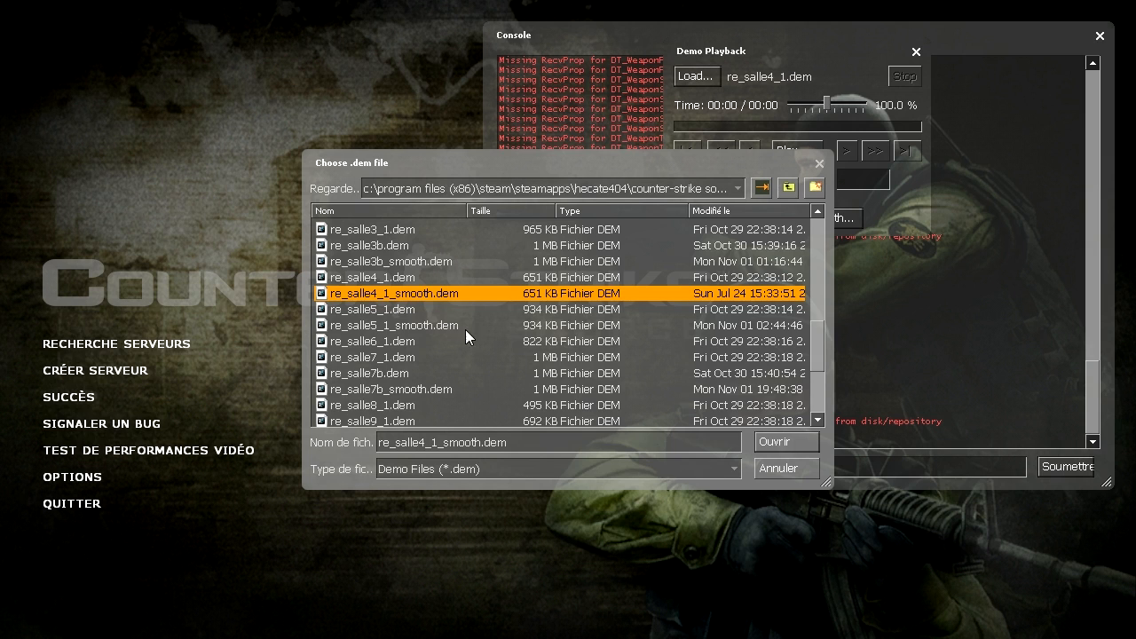
pyautogui.click(783, 444)
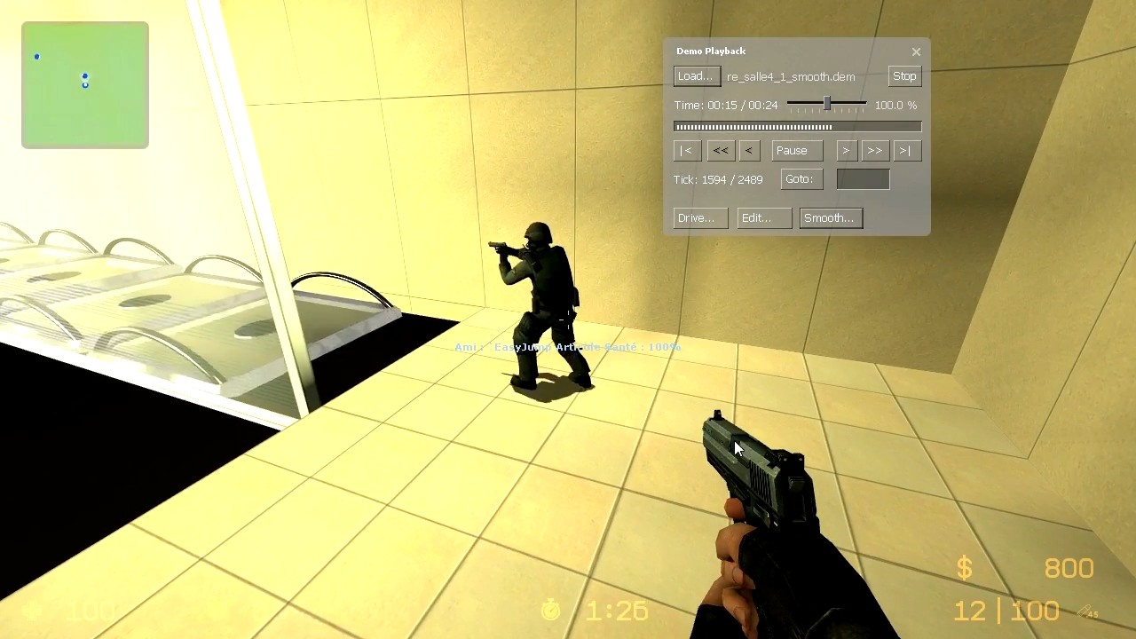
# Step: Stop the smoothed demo, play it again from the start and pause it at tick 143
pyautogui.click(903, 76)
pyautogui.click(790, 151)
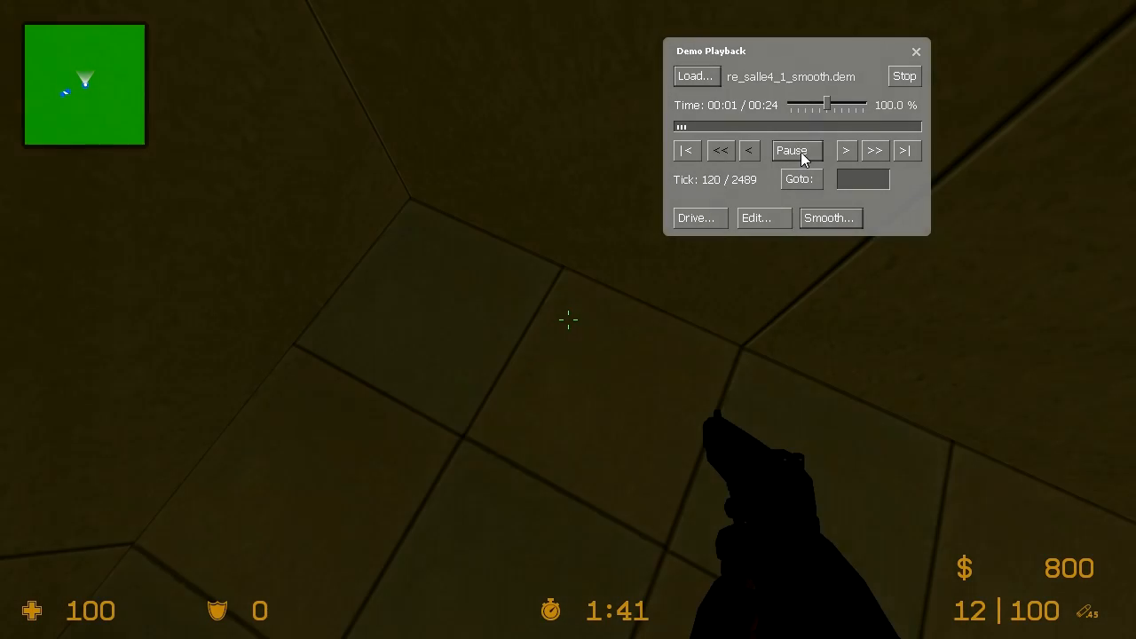
pyautogui.click(801, 152)
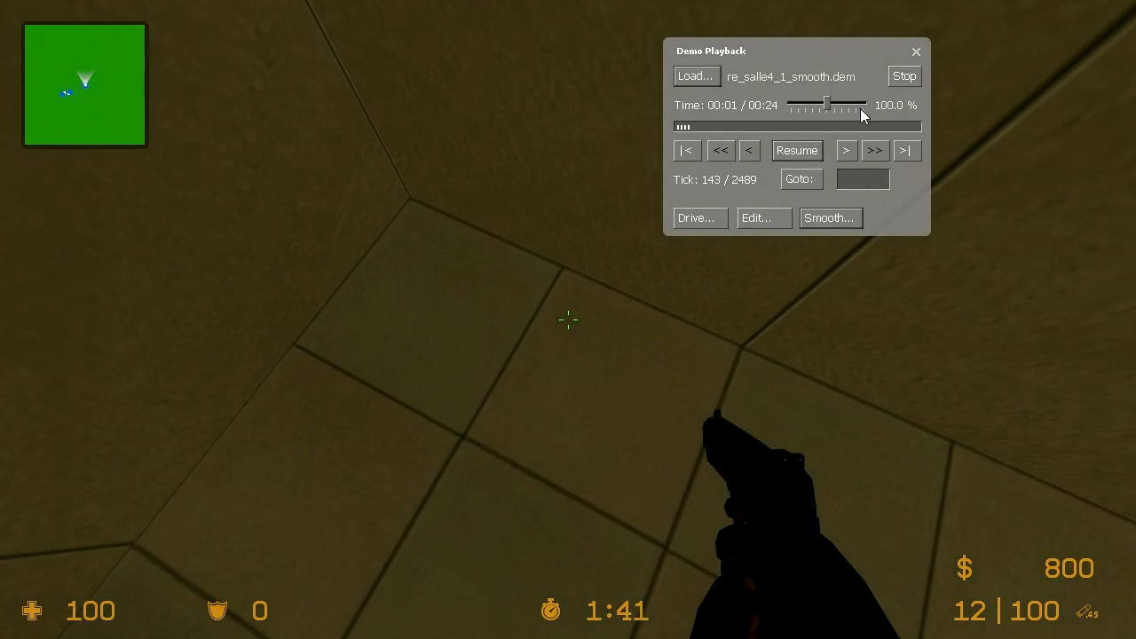
# Step: Enable cheats by running sv_cheats 1 in the console, with the demo playback window hidden meanwhile
pyautogui.click(917, 51)
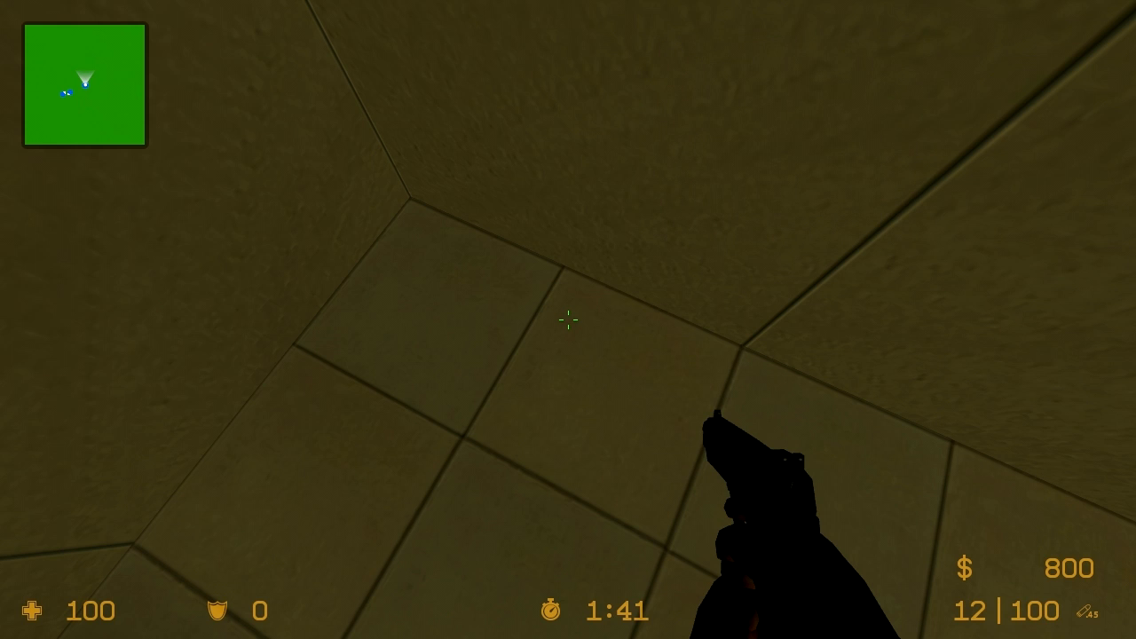
pyautogui.press('Escape')
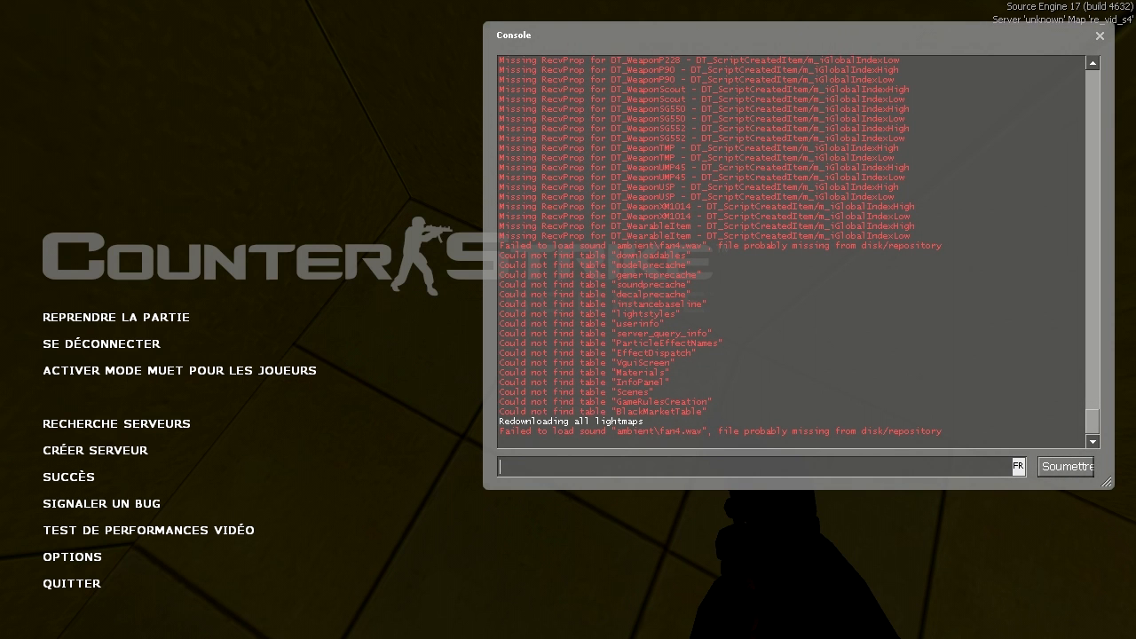
pyautogui.write('sv_cheats 1')
pyautogui.press('Return')
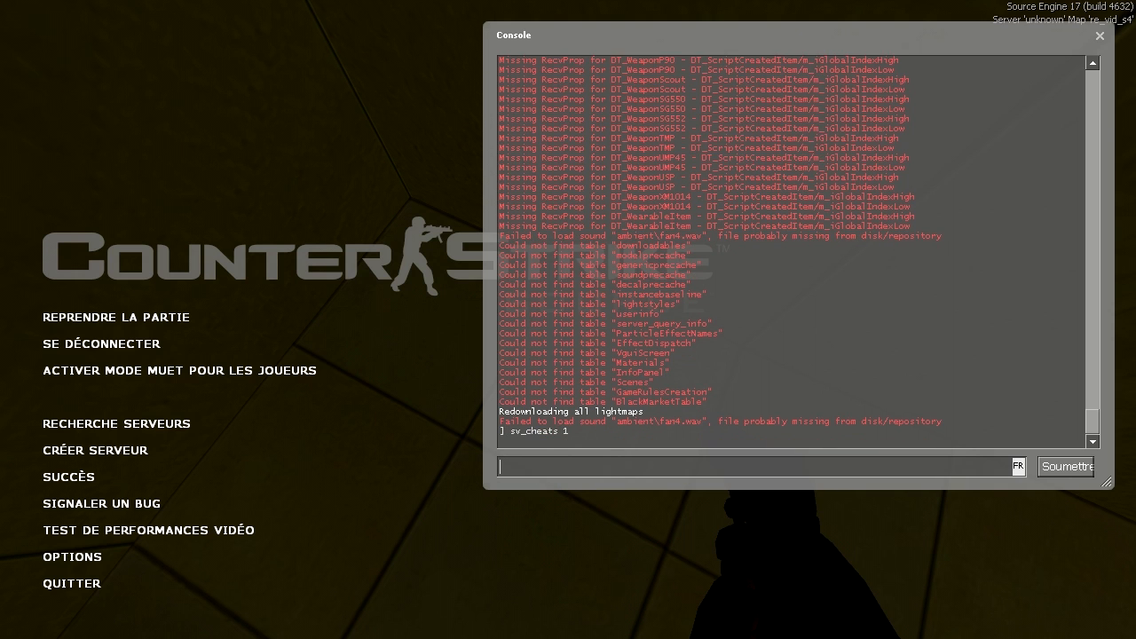
pyautogui.press('Escape')
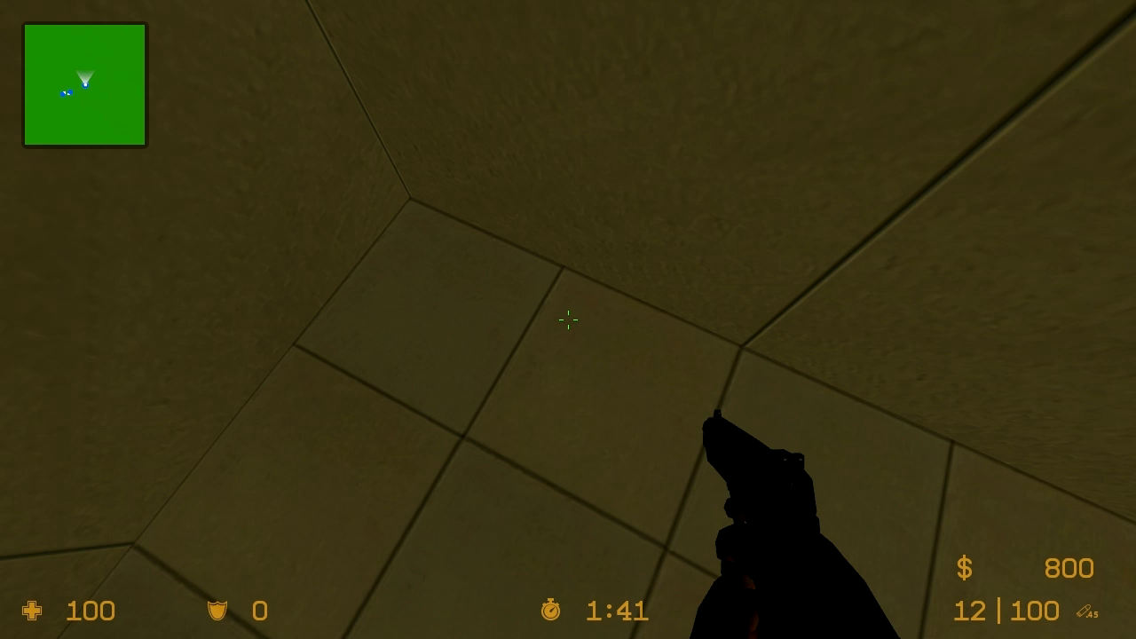
pyautogui.hotkey('shift', 'F2')
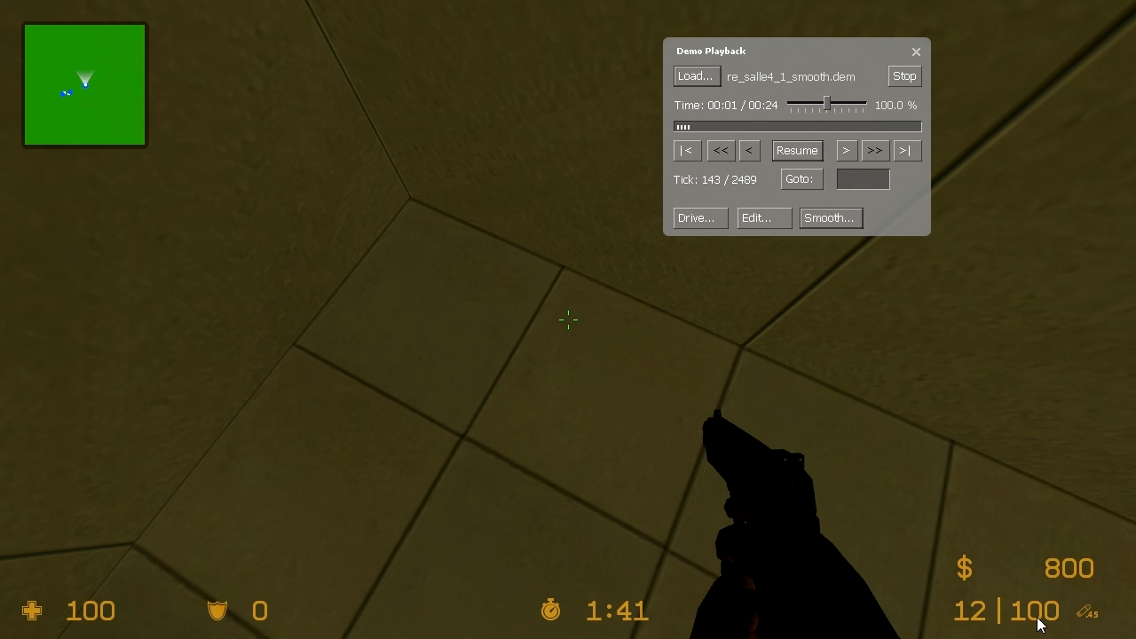
# Step: Hide the game's HUD by running cl_drawhud 0 in the console
pyautogui.press('`')
pyautogui.click(690, 484)
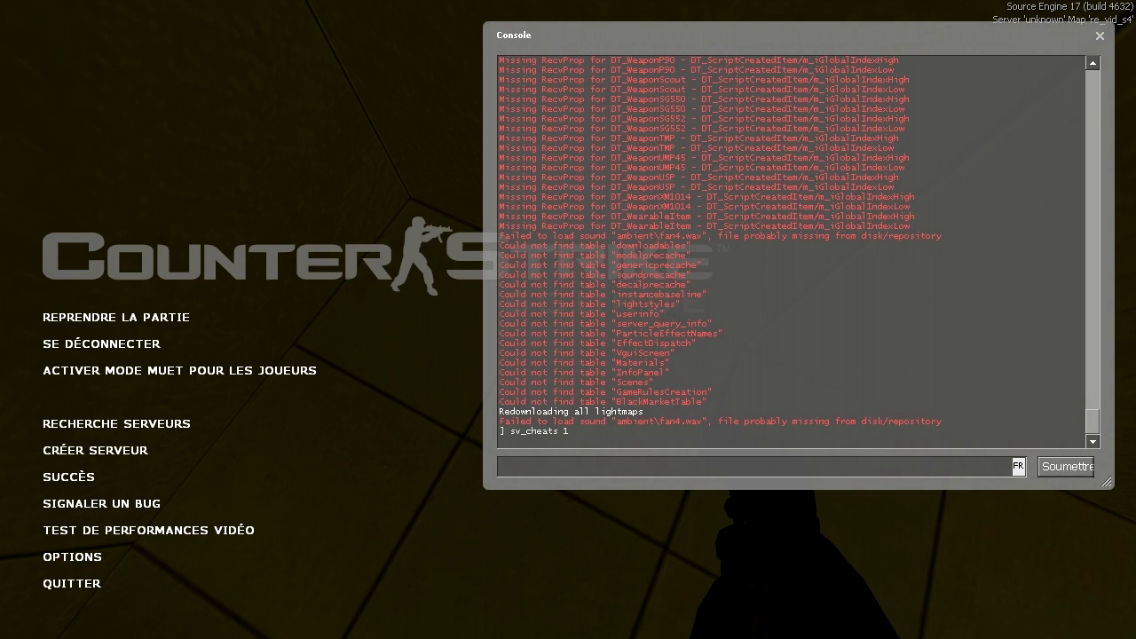
pyautogui.write('cl_draw')
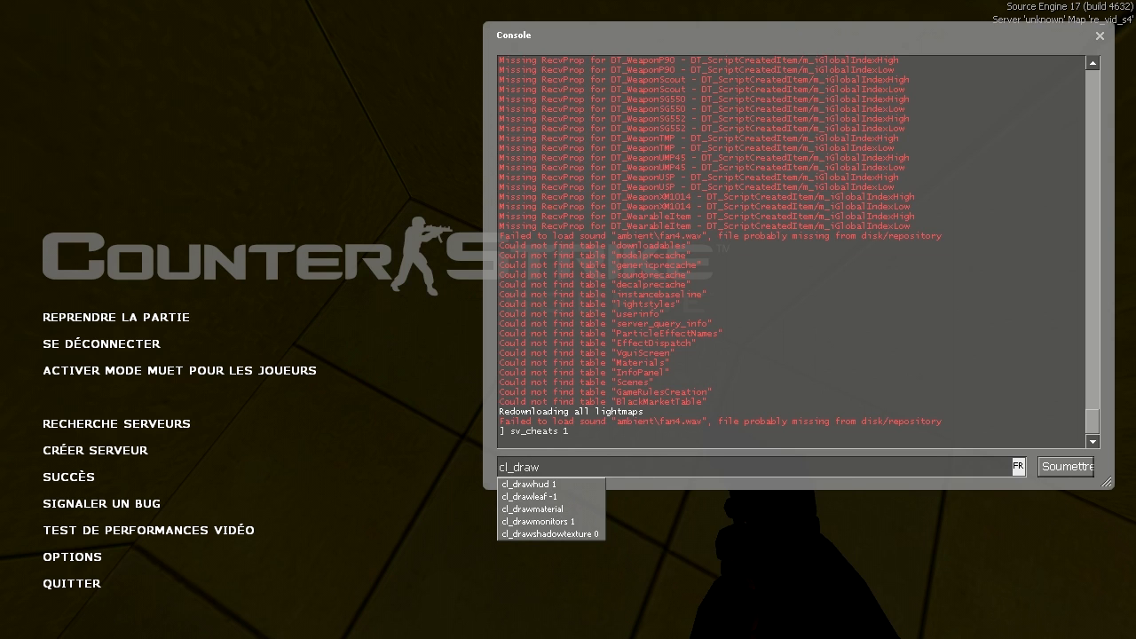
pyautogui.write('hju')
pyautogui.press('BackSpace')
pyautogui.press('BackSpace')
pyautogui.write('ud')
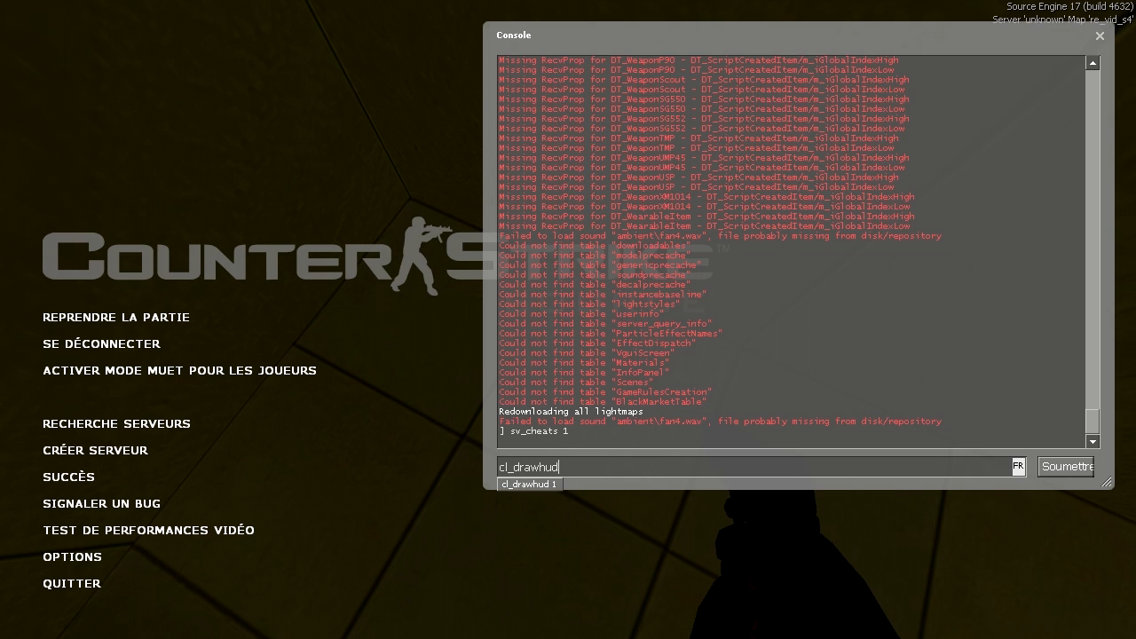
pyautogui.write(' 0')
pyautogui.press('BackSpace')
pyautogui.write('1')
pyautogui.press('BackSpace')
pyautogui.write('0')
pyautogui.press('Return')
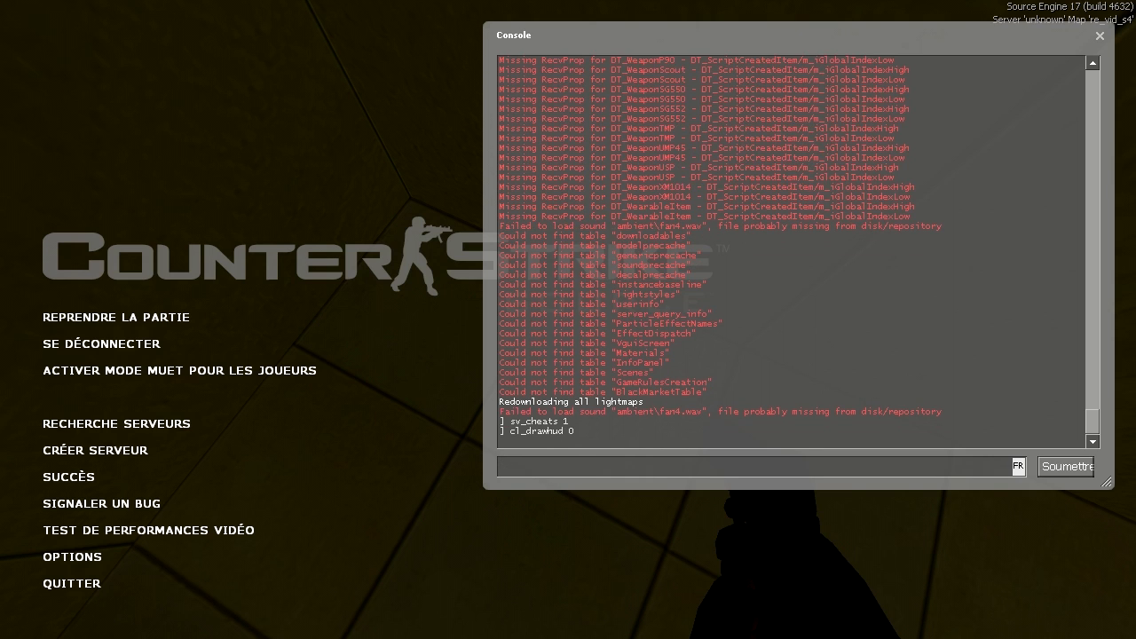
pyautogui.press('Escape')
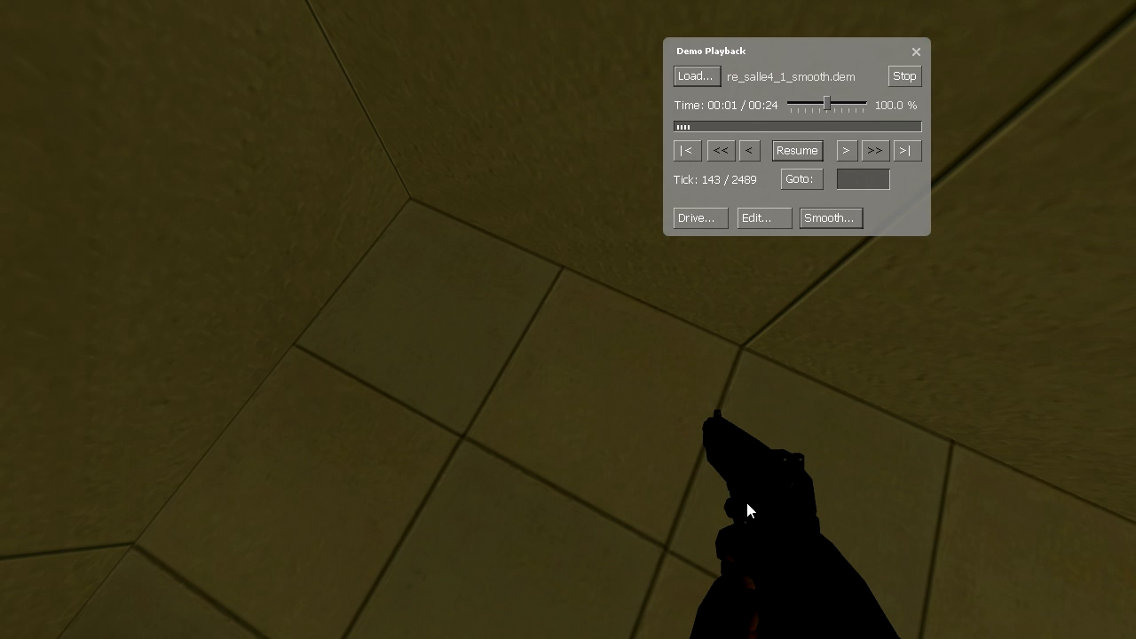
# Step: Hide the first-person weapon model by running r_drawviewmodel 0 in the console
pyautogui.press('`')
pyautogui.write('r')
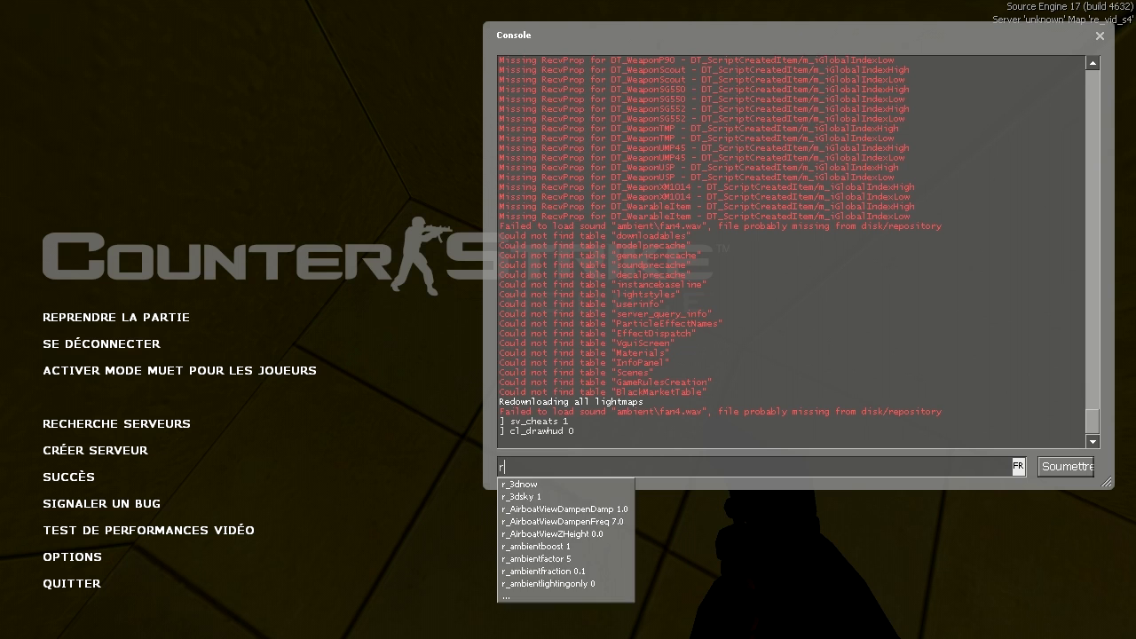
pyautogui.write('_drawview')
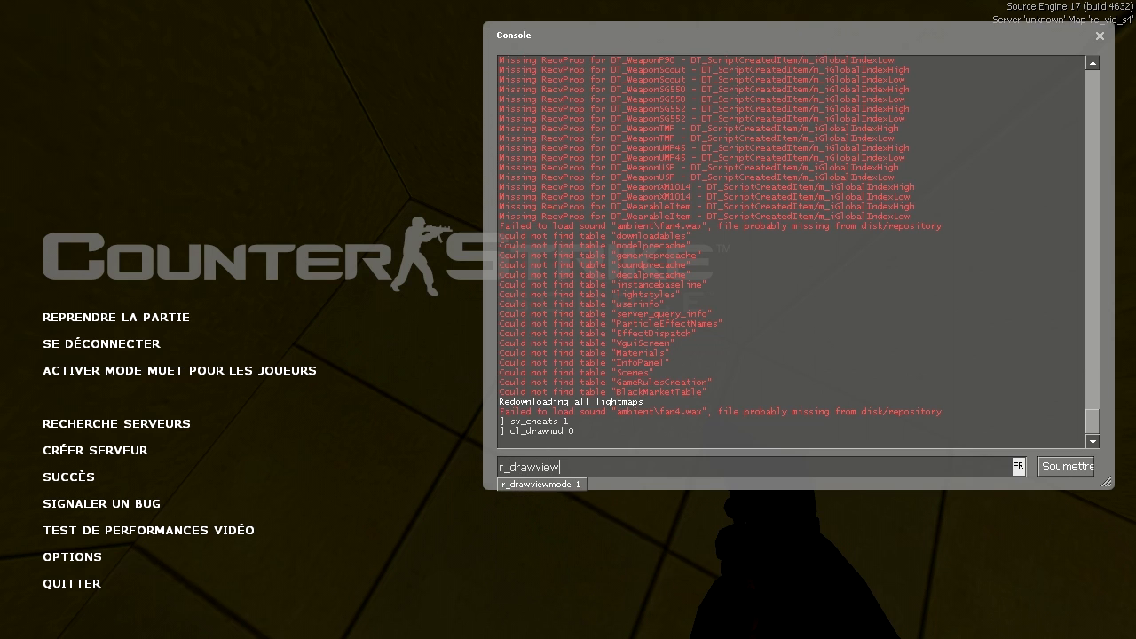
pyautogui.write('model 0')
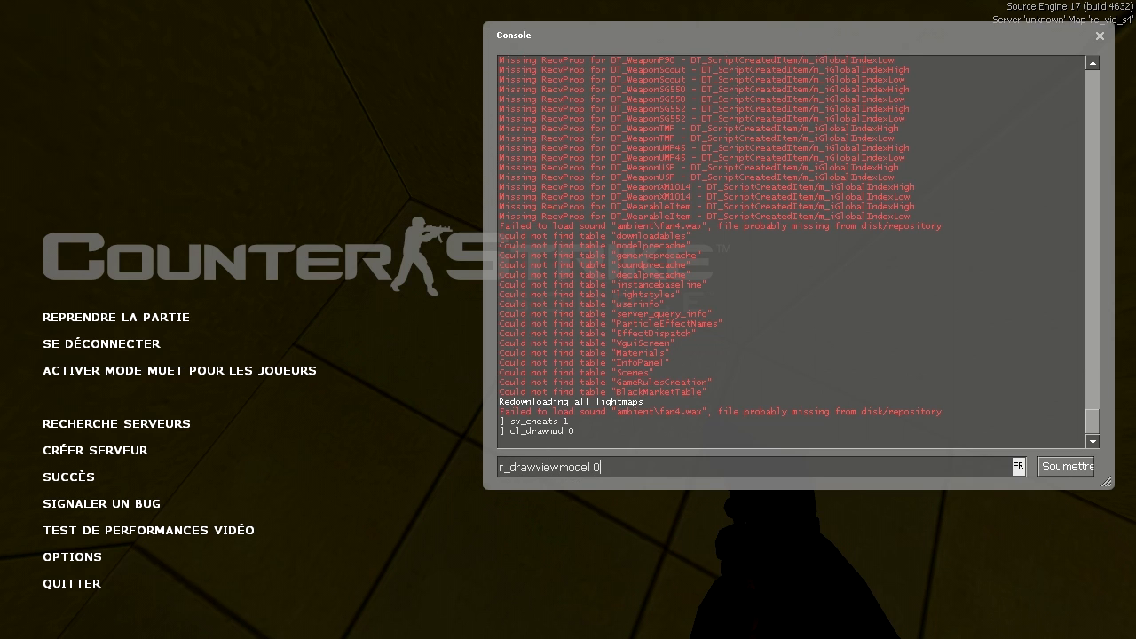
pyautogui.press('Return')
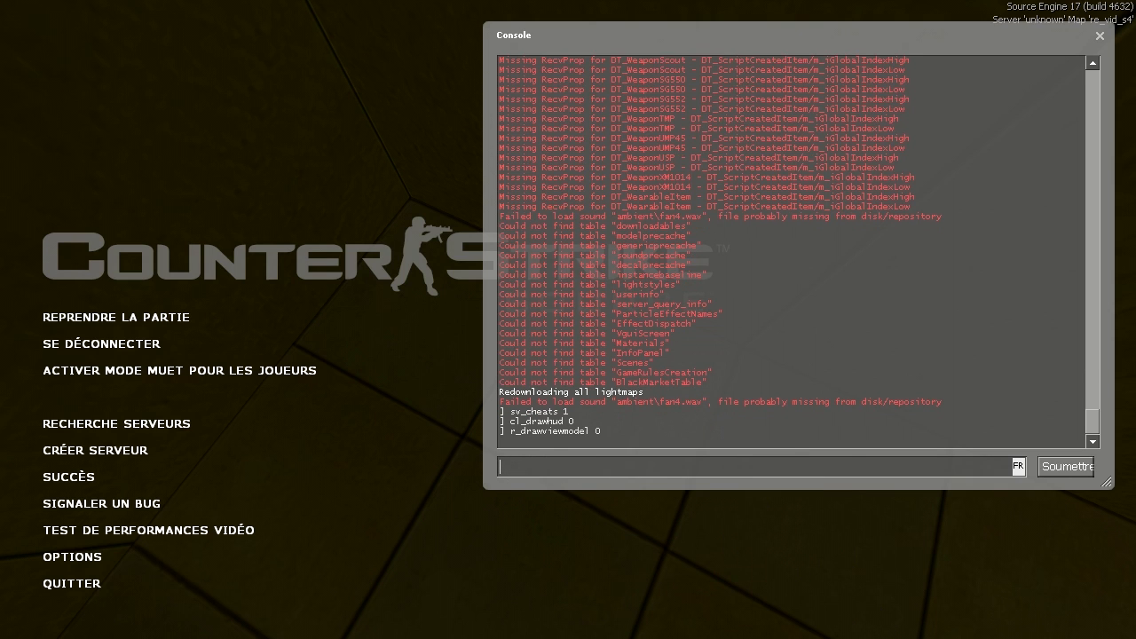
pyautogui.press('Escape')
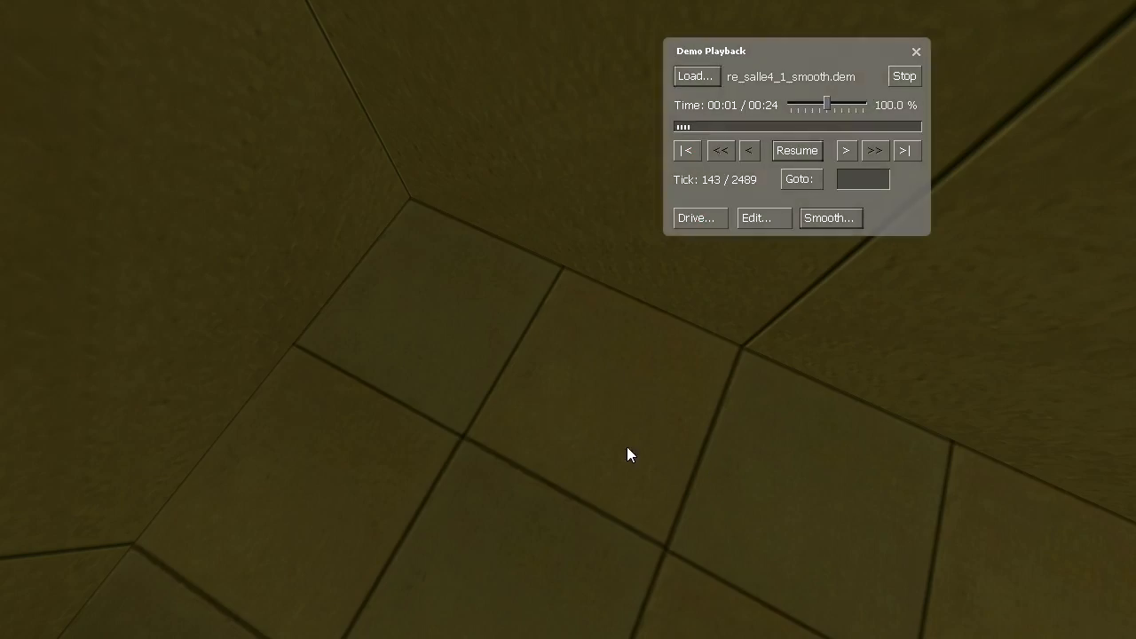
# Step: Watch the smoothed demo with the playback window hidden, and pause it at tick 1825
pyautogui.click(796, 149)
pyautogui.click(916, 52)
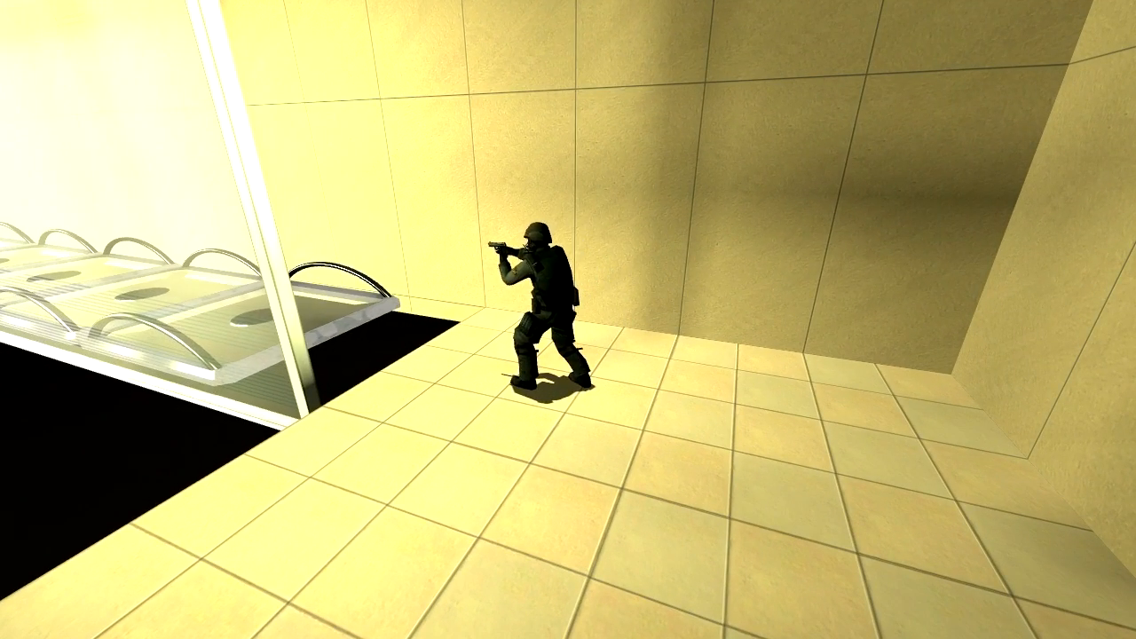
pyautogui.hotkey('shift', 'F2')
pyautogui.click(790, 151)
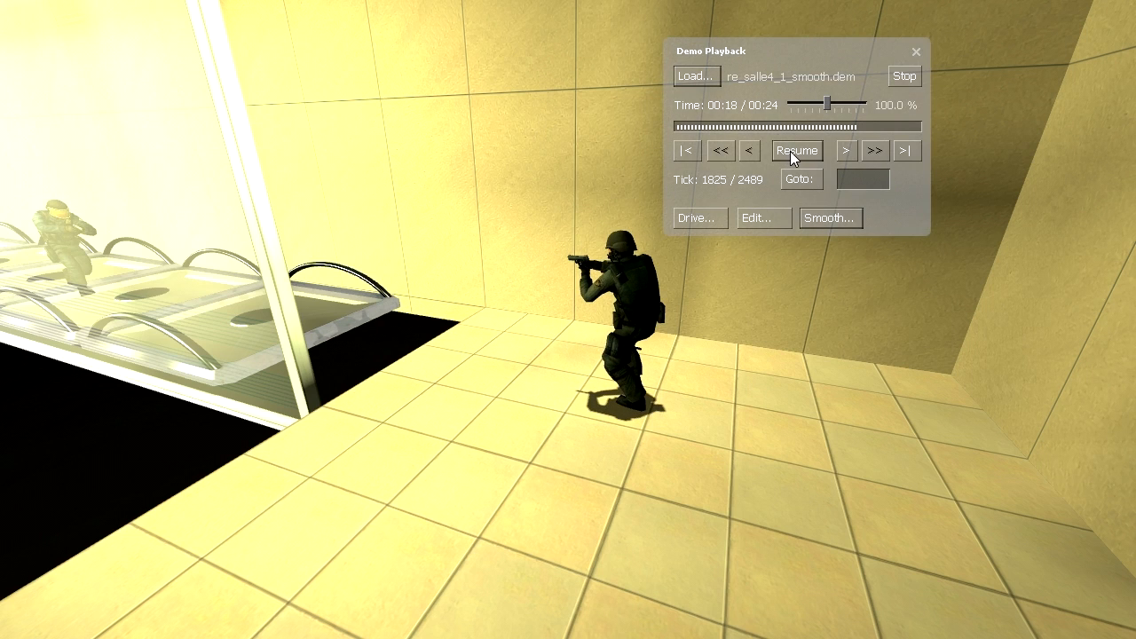